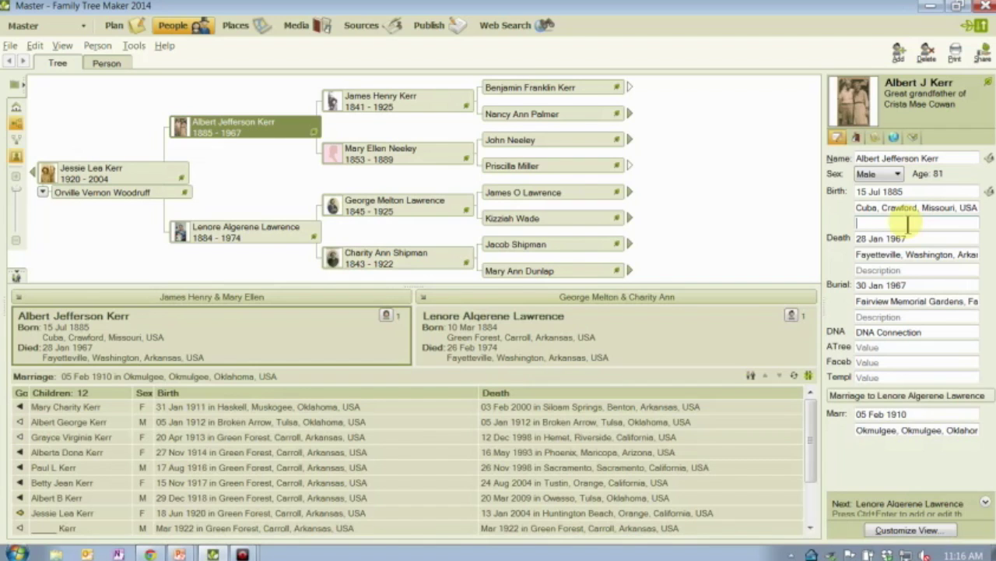
left_click(919, 207)
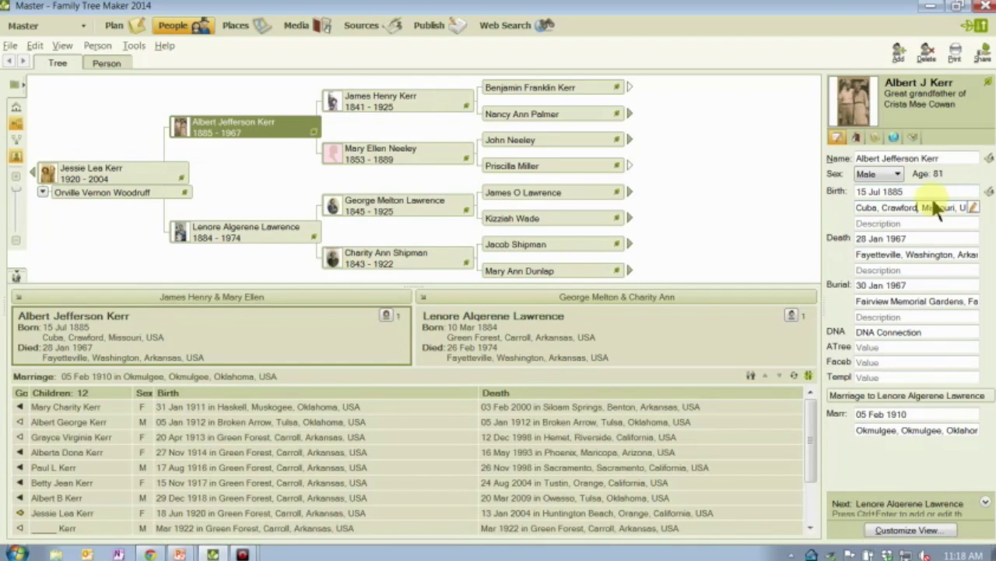
left_click(867, 225)
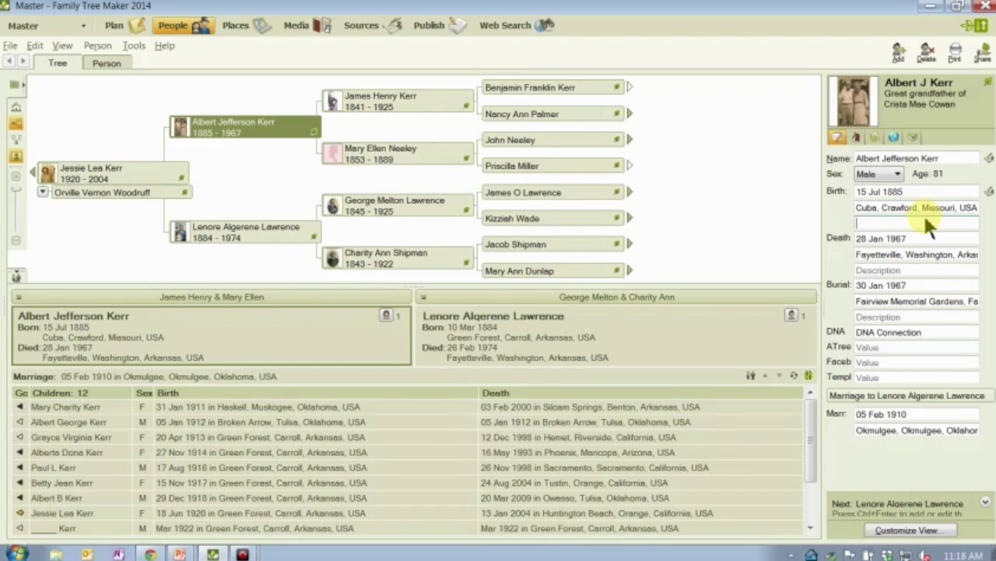
left_click(916, 207)
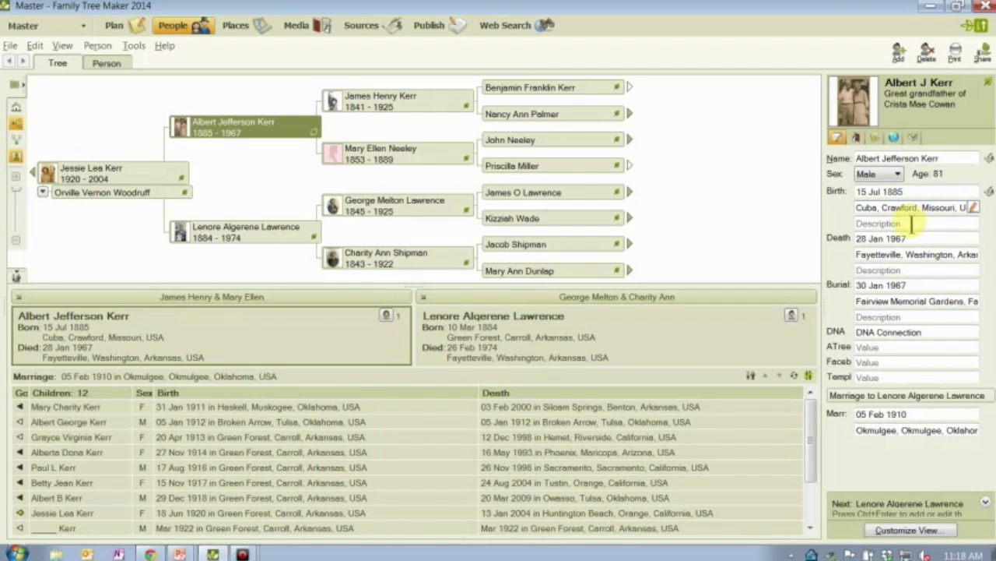
left_click(912, 223)
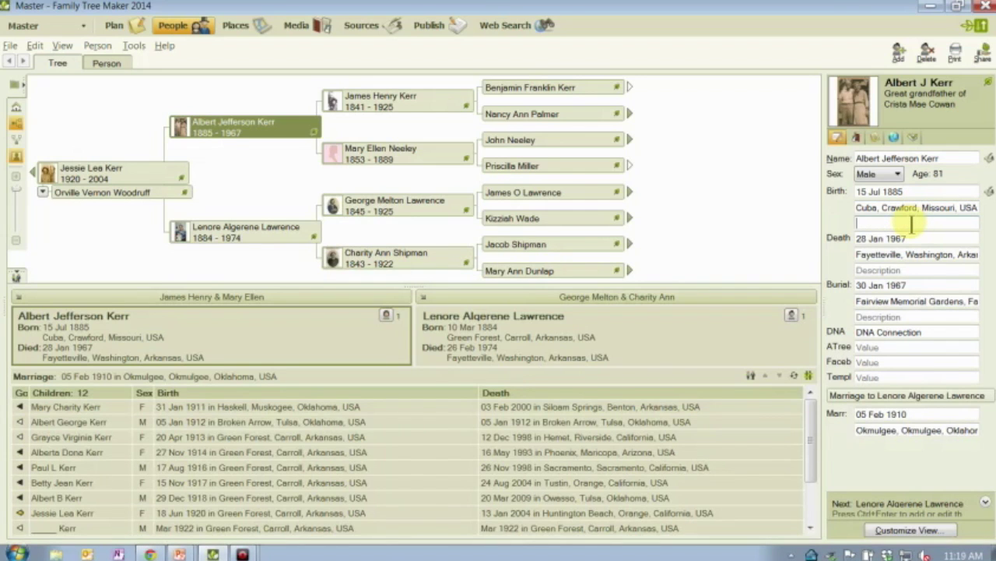
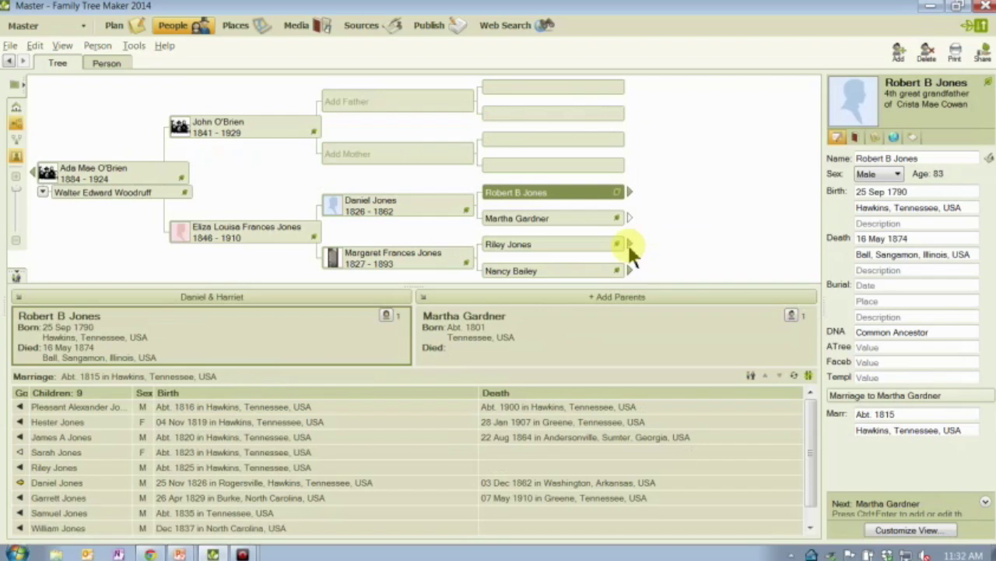
Step: Review the family of the 3rd great-grandfather in the Jones line and the facts of two of his sons
left_click(419, 207)
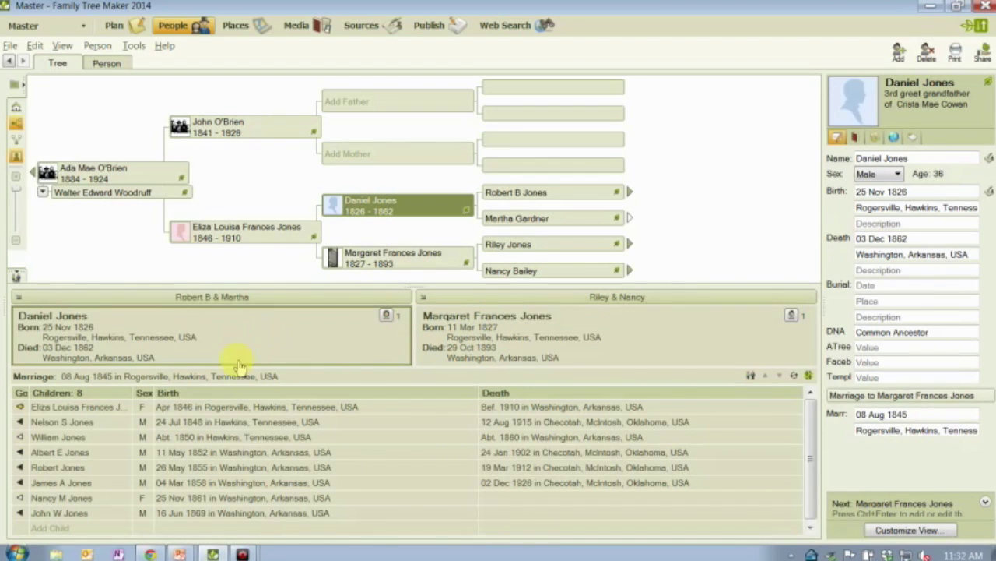
left_click(230, 441)
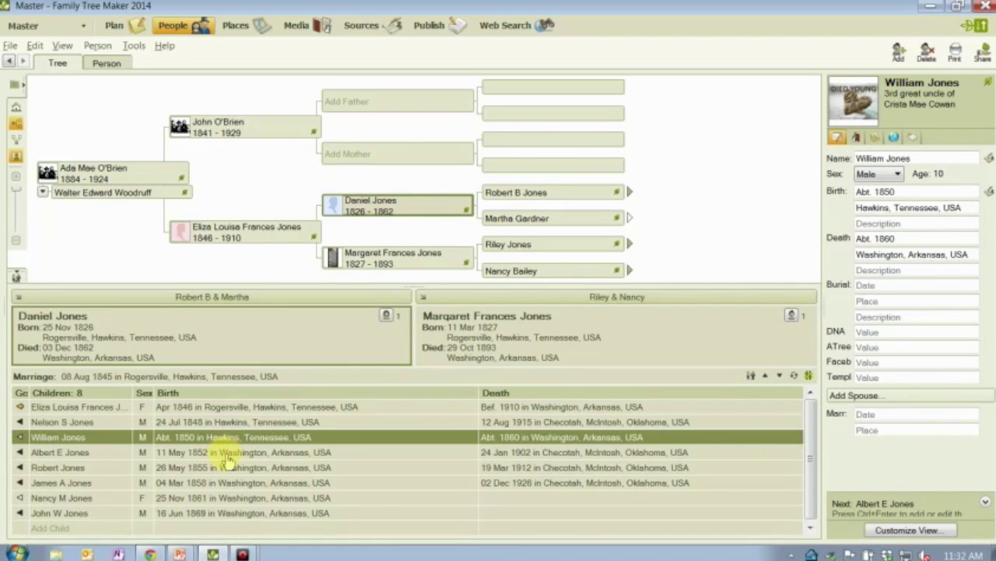
left_click(227, 458)
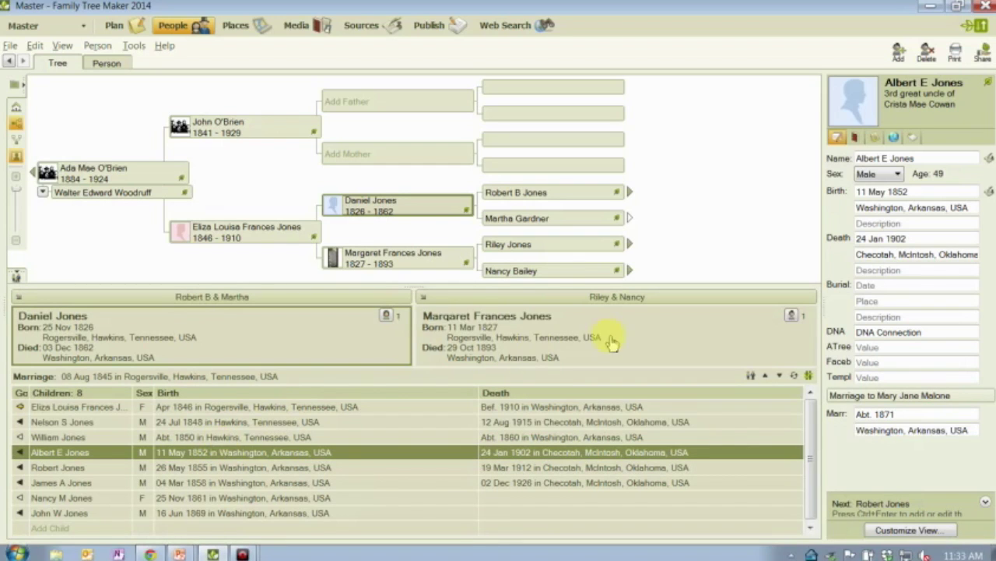
Step: Examine the places recorded for that ancestor's father-in-law and read through his full list of children
left_click(528, 246)
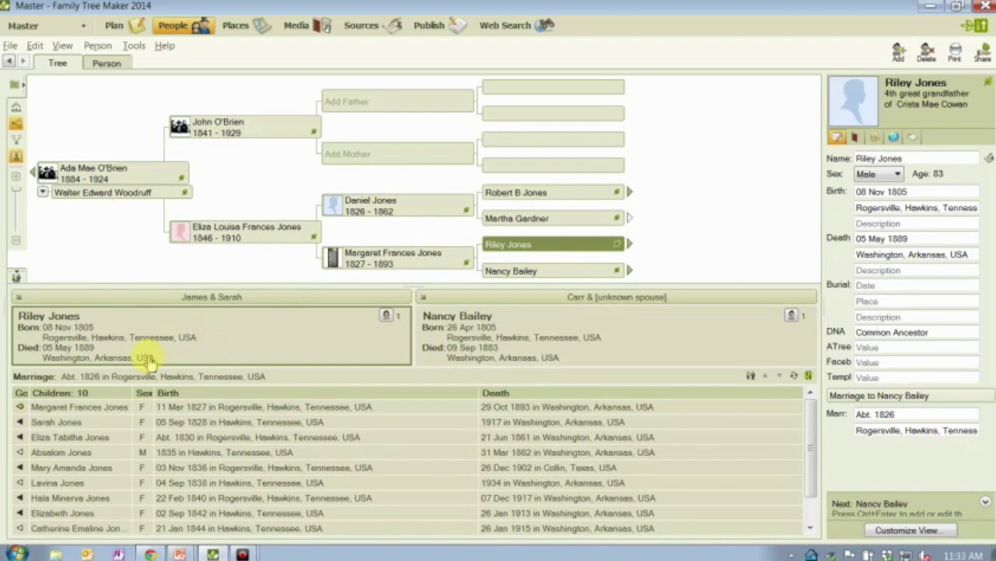
left_click_drag(809, 413, 811, 451)
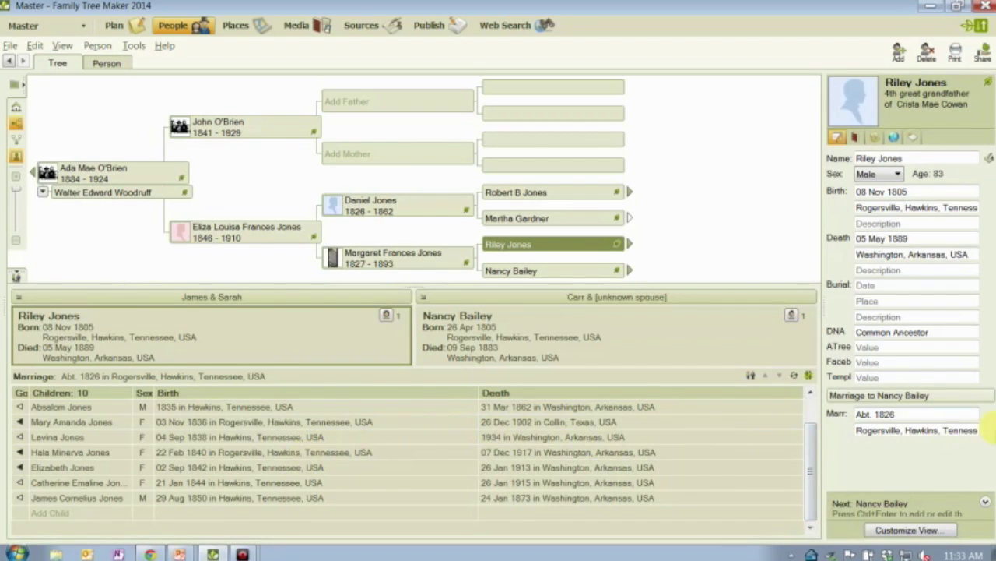
left_click(811, 402)
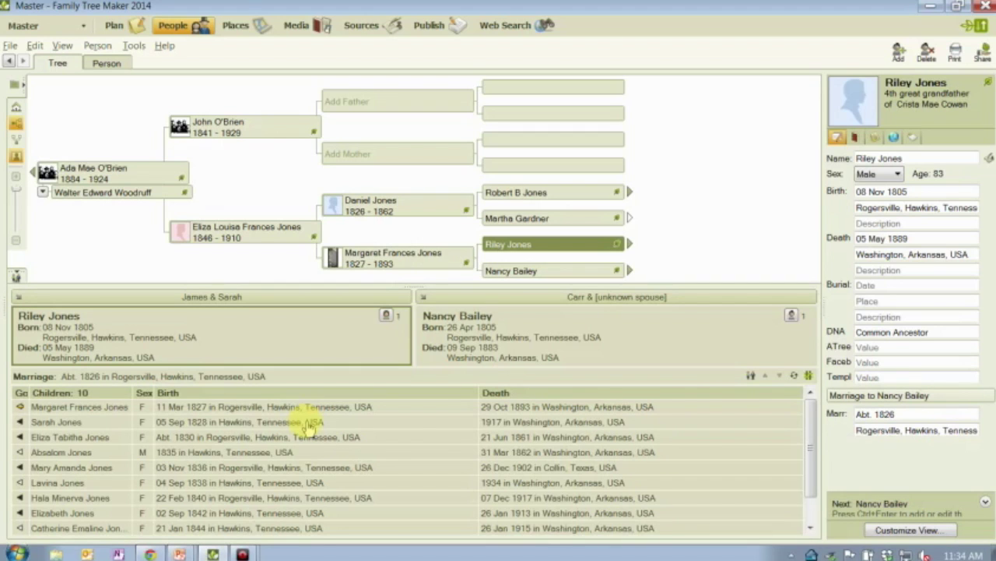
Step: Compare locations across the connected Jones families by viewing the 3rd great-grandparents, their daughter and both Jones 4th great-grandfathers
left_click(385, 207)
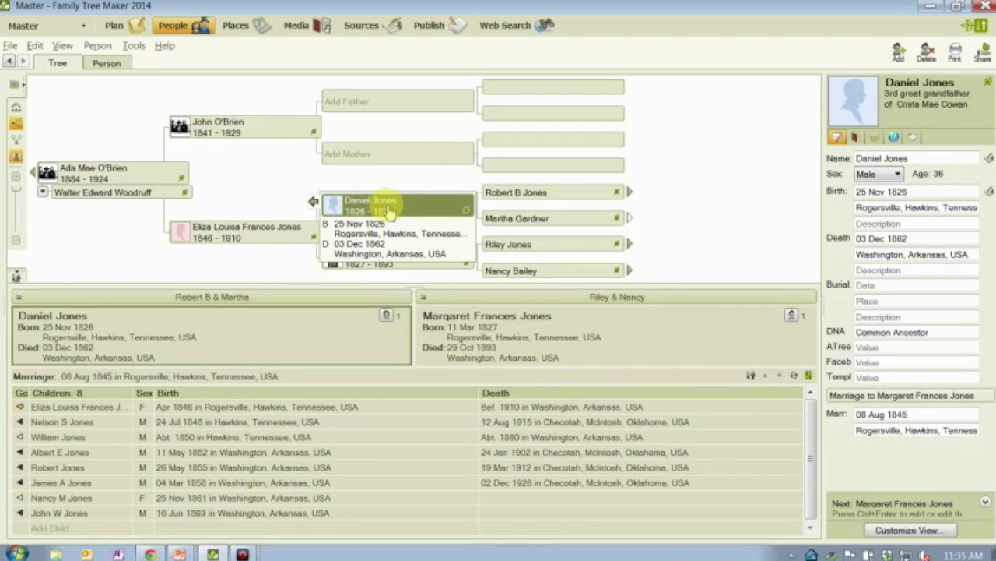
left_click(511, 246)
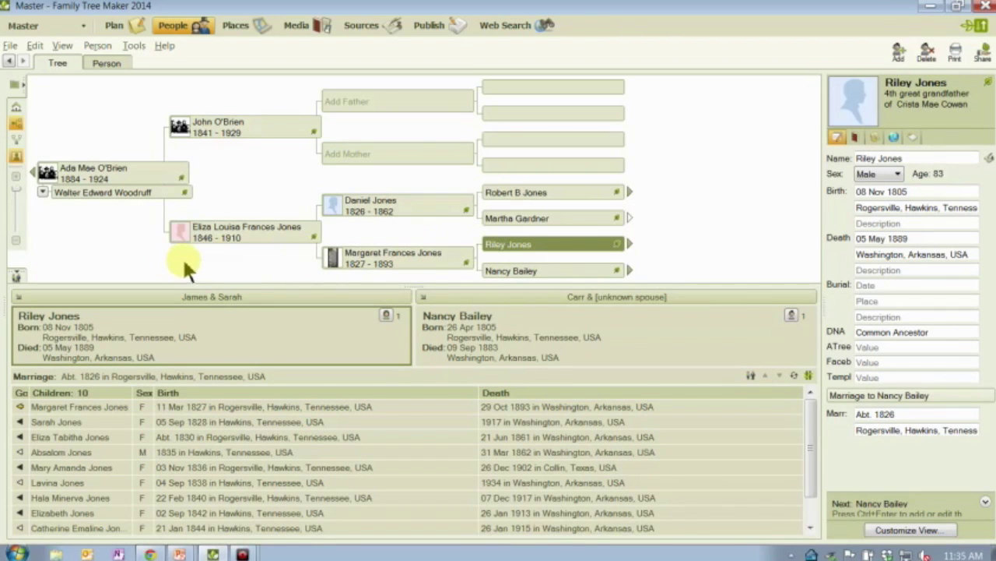
left_click(220, 238)
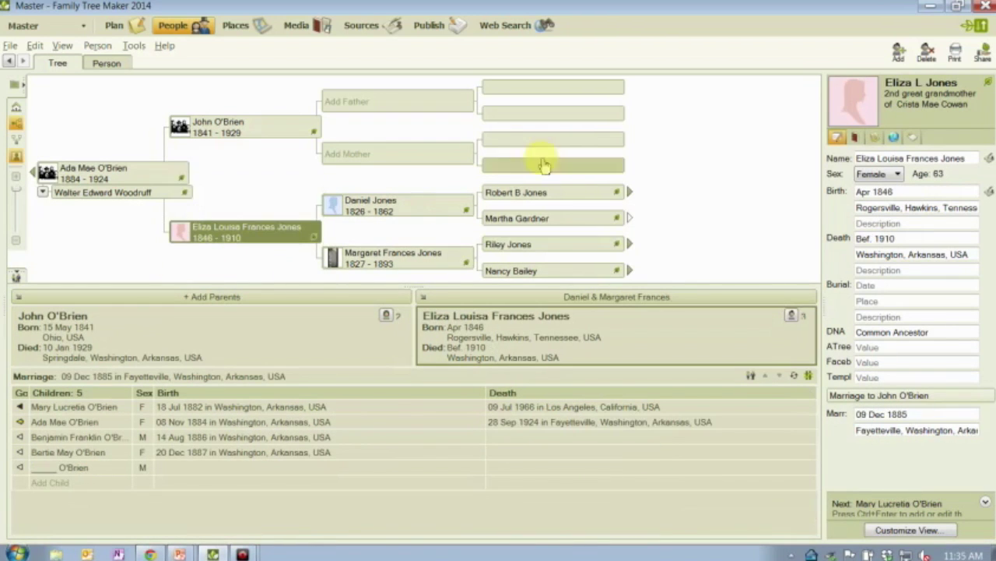
left_click(537, 193)
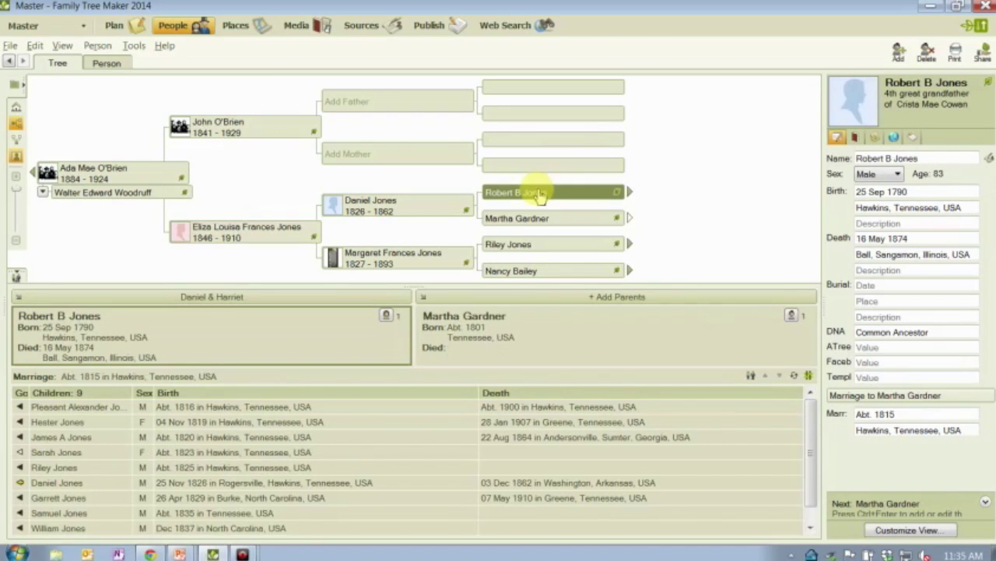
left_click(514, 251)
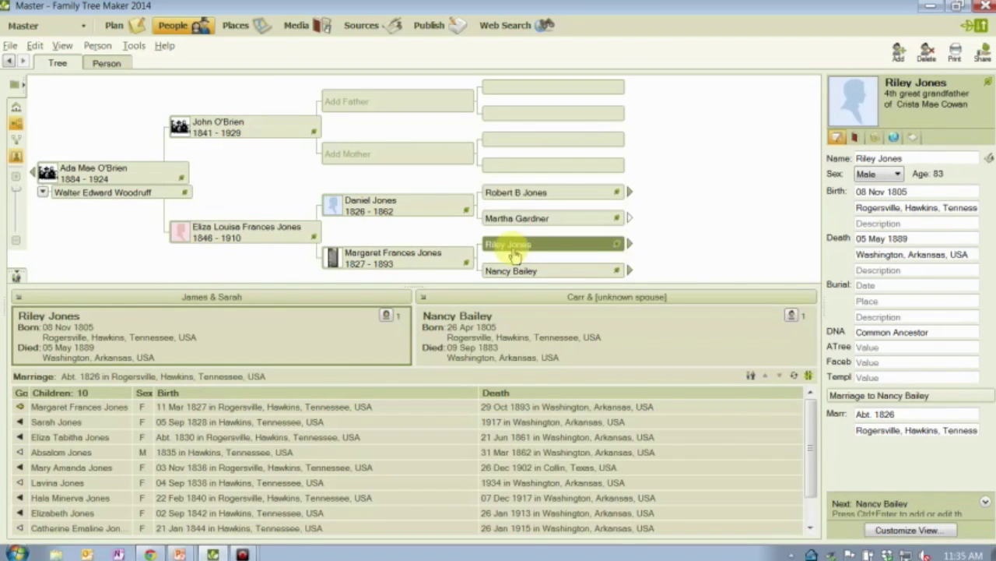
left_click(507, 193)
left_click(510, 244)
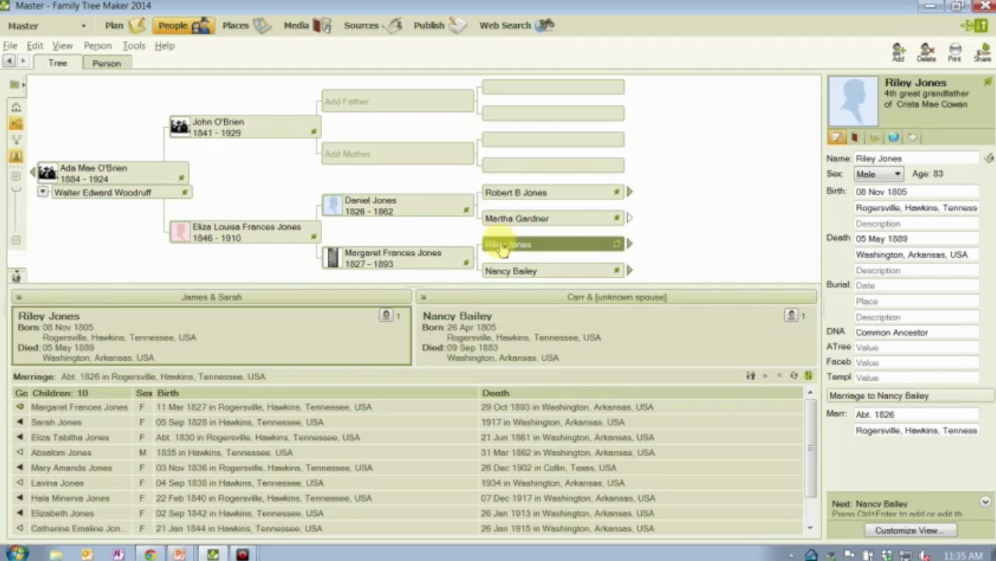
left_click(404, 260)
key("alt+Tab")
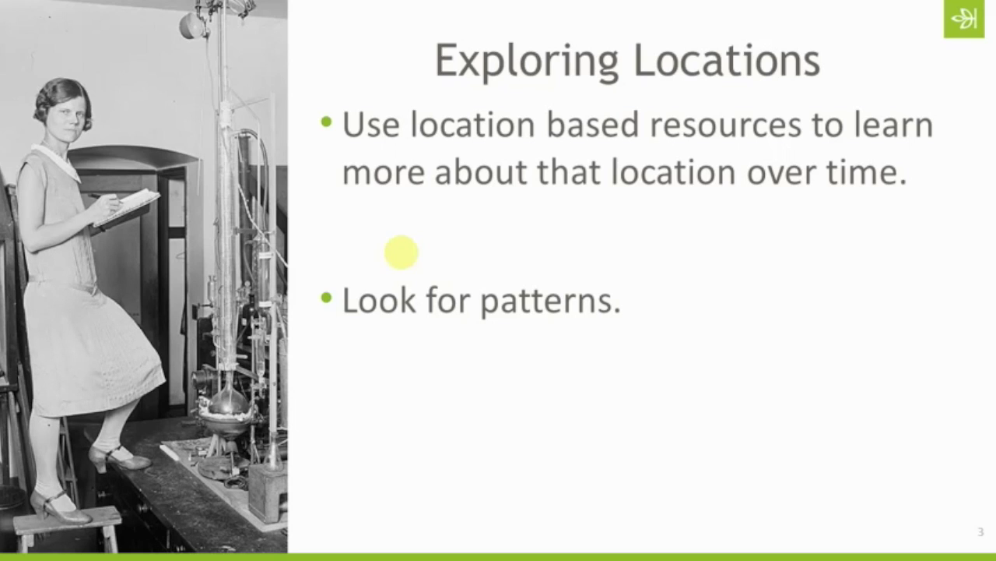
key("Right")
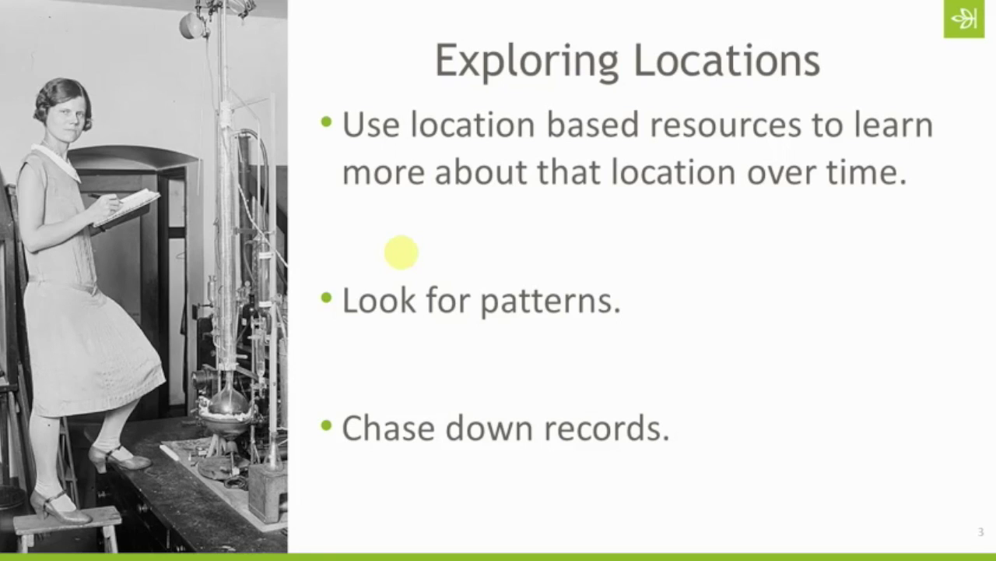
Step: Switch to the Ancestry website in the browser, open the Card Catalog, and enlarge the page to 150%
key("alt+Tab")
key("alt+Tab")
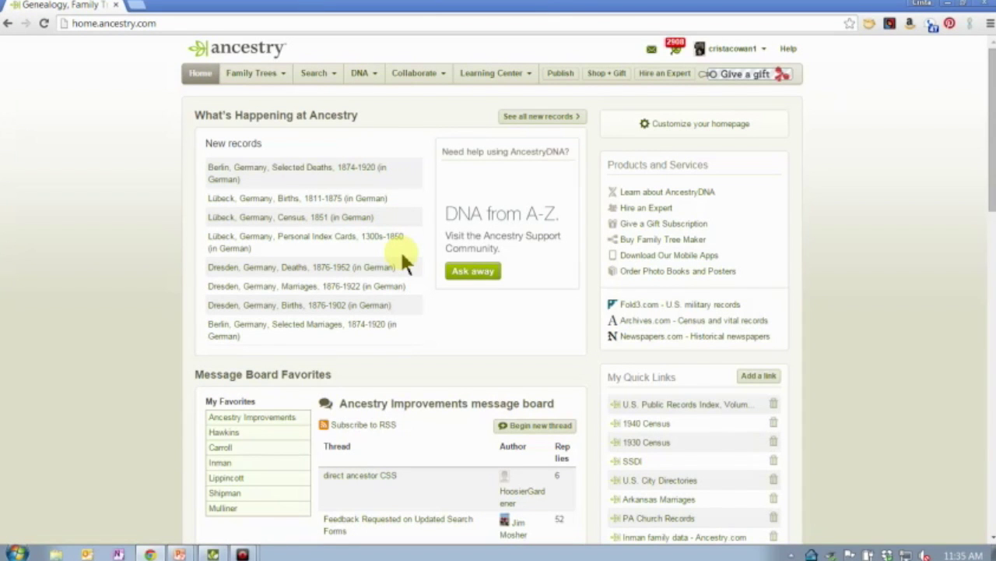
key("ctrl+plus")
key("ctrl+plus")
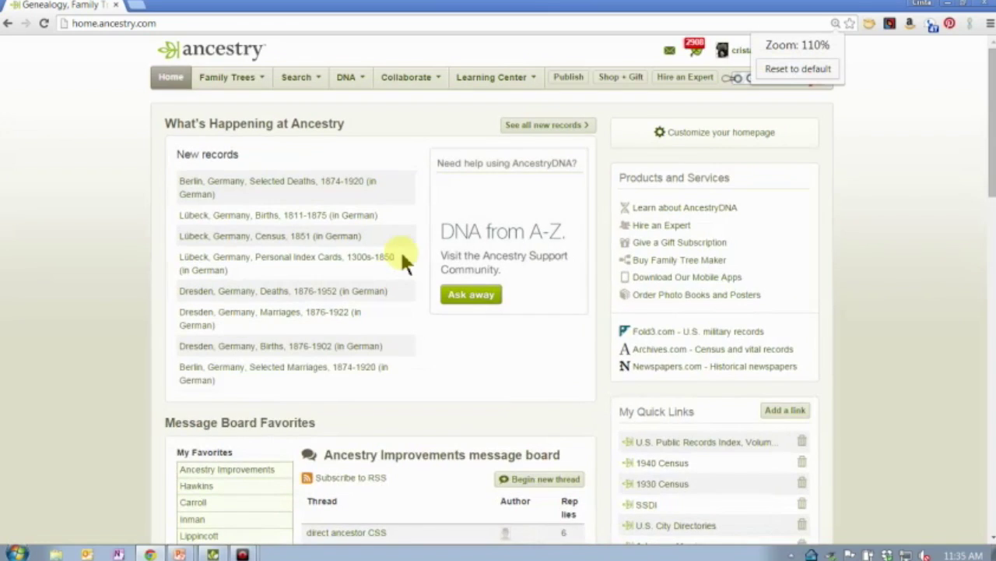
key("ctrl+plus")
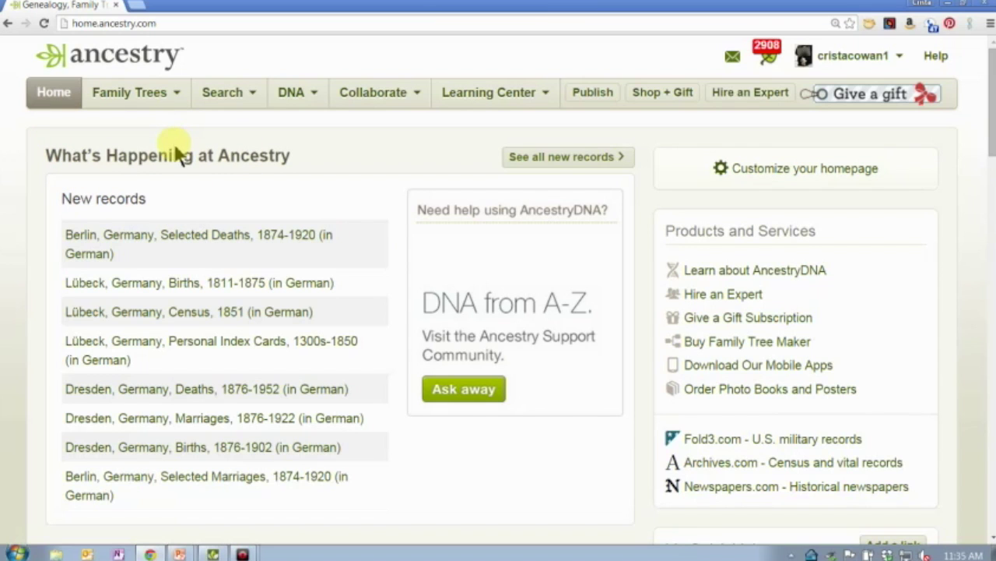
left_click(232, 94)
left_click(261, 310)
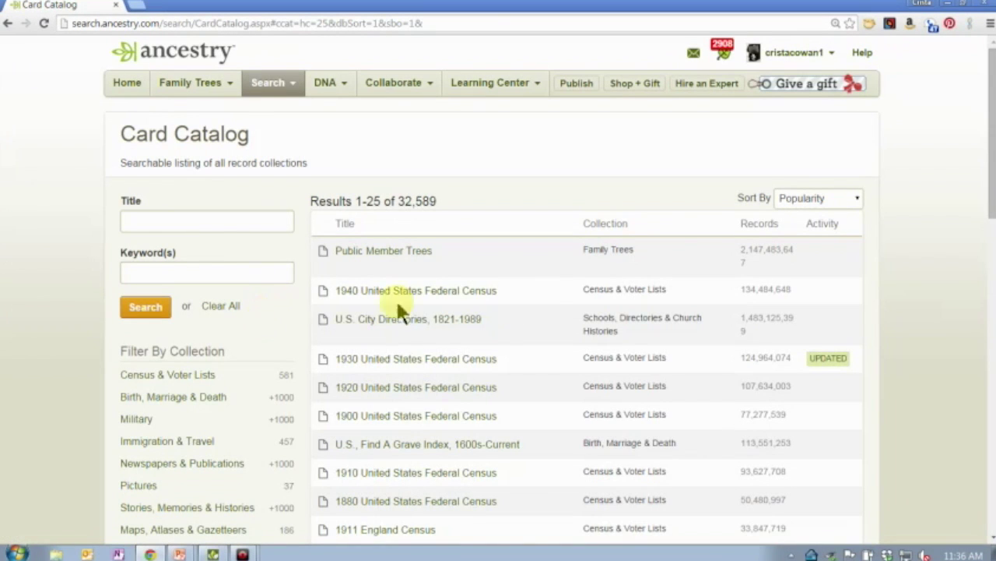
key("ctrl+plus")
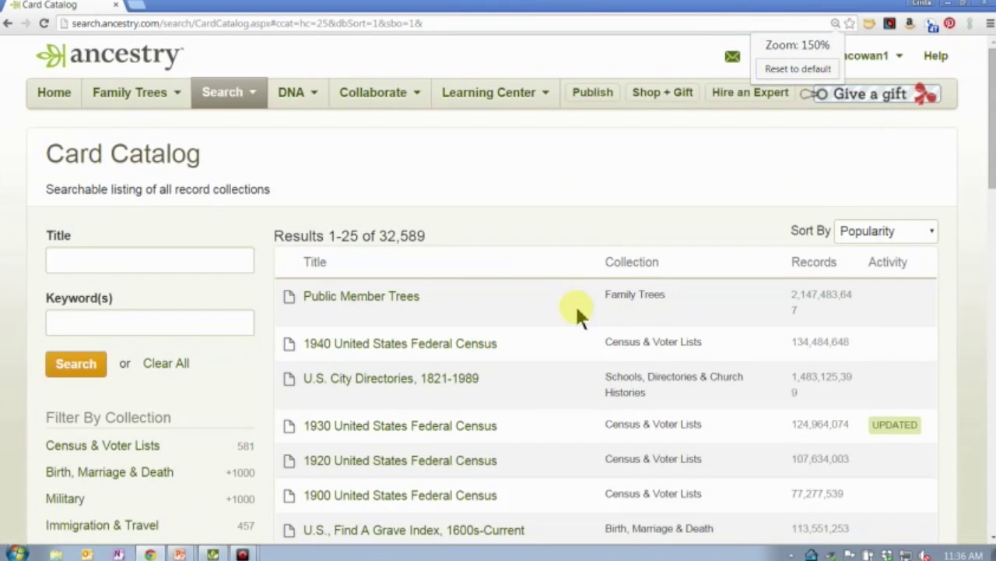
Step: Sort the record collections by Date Added and filter them to the USA location
left_click(886, 237)
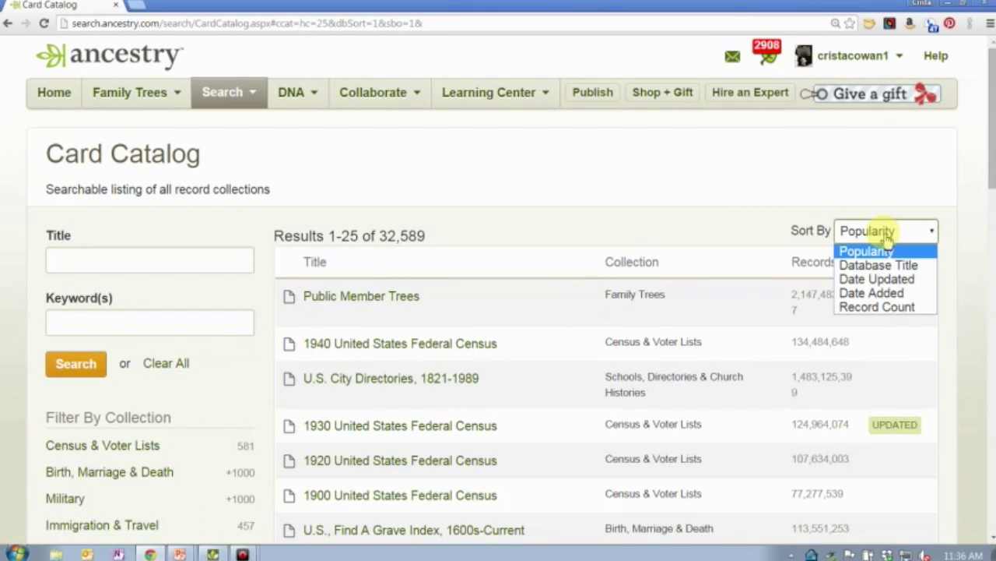
left_click(869, 294)
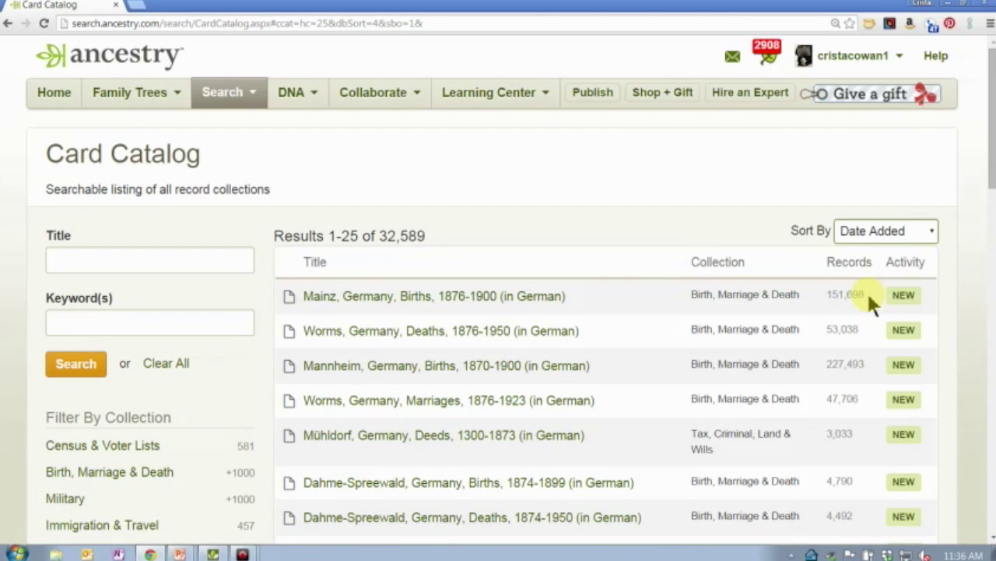
mouse_move(523, 303)
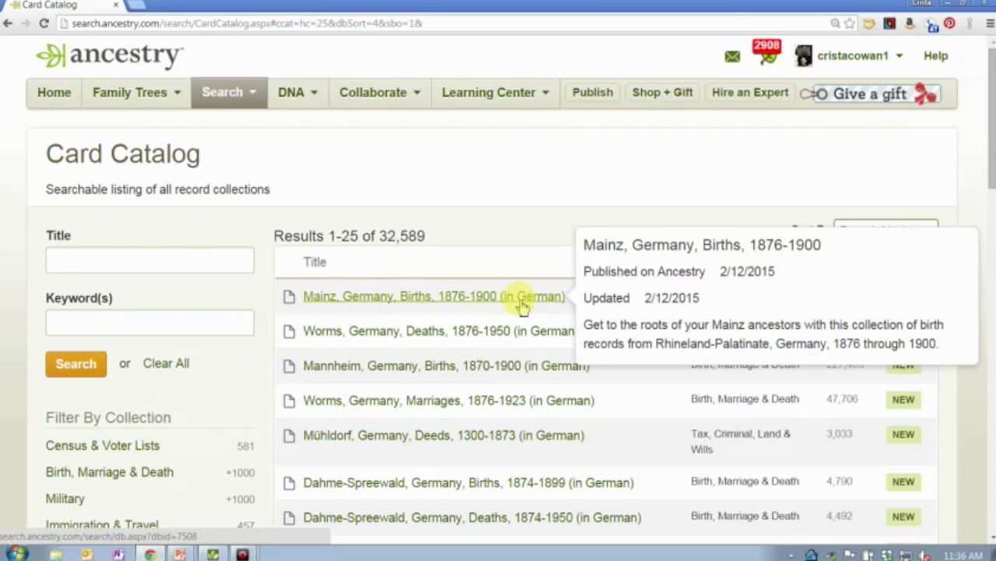
left_click_drag(991, 140, 991, 309)
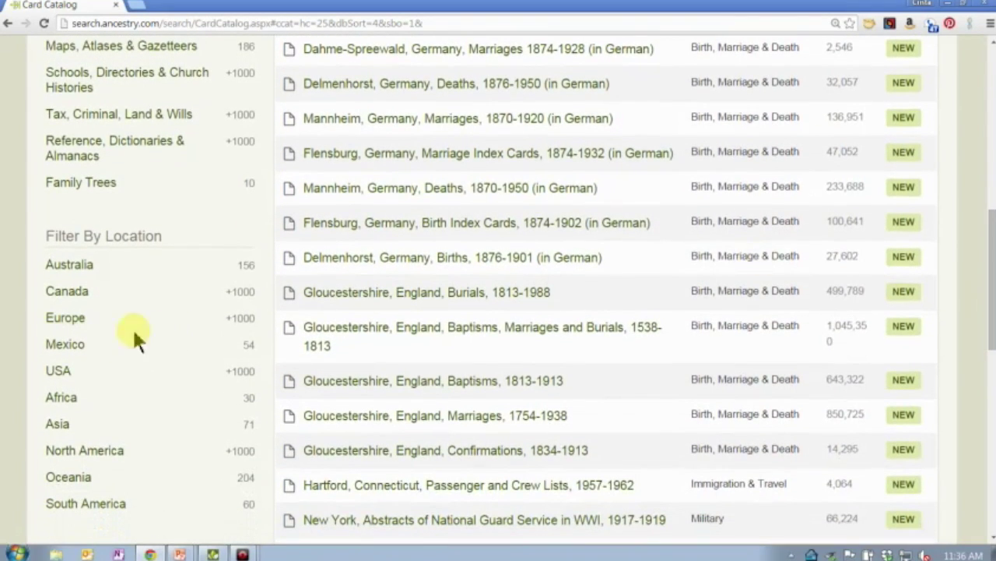
left_click(68, 375)
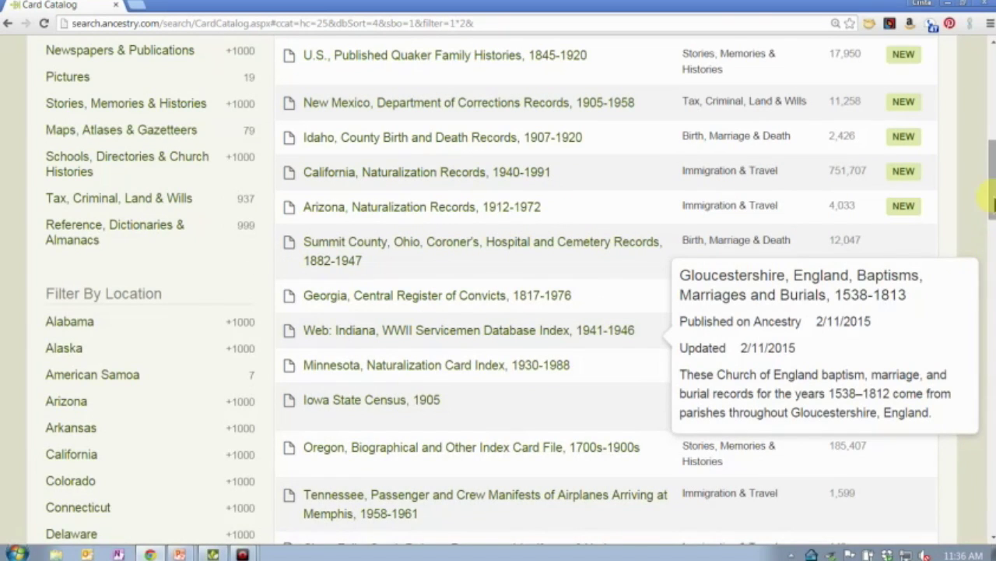
Step: Open the "Washington, County Records, 1856-2009" collection in a new browser tab and switch to that tab
left_click_drag(993, 204, 990, 138)
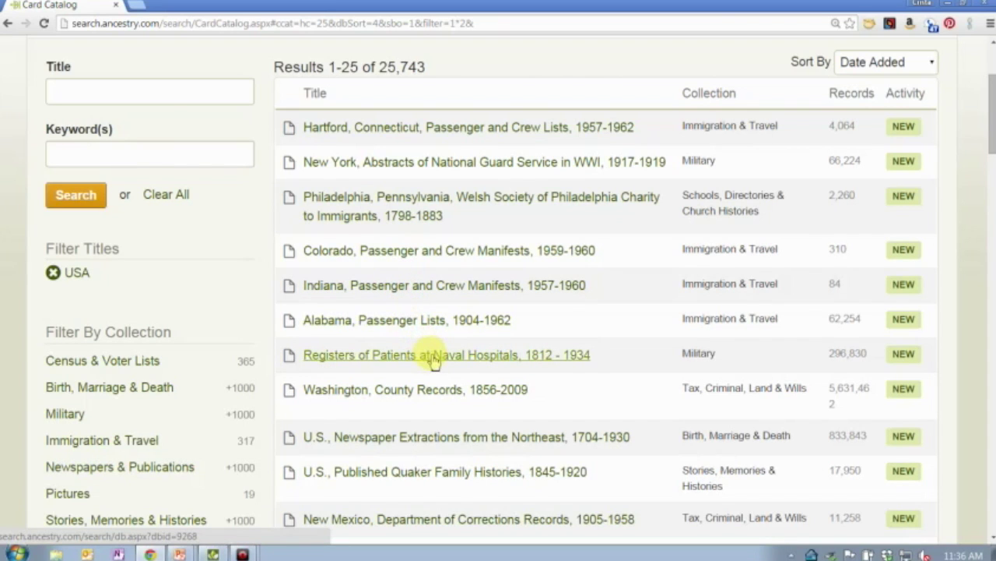
right_click(415, 397)
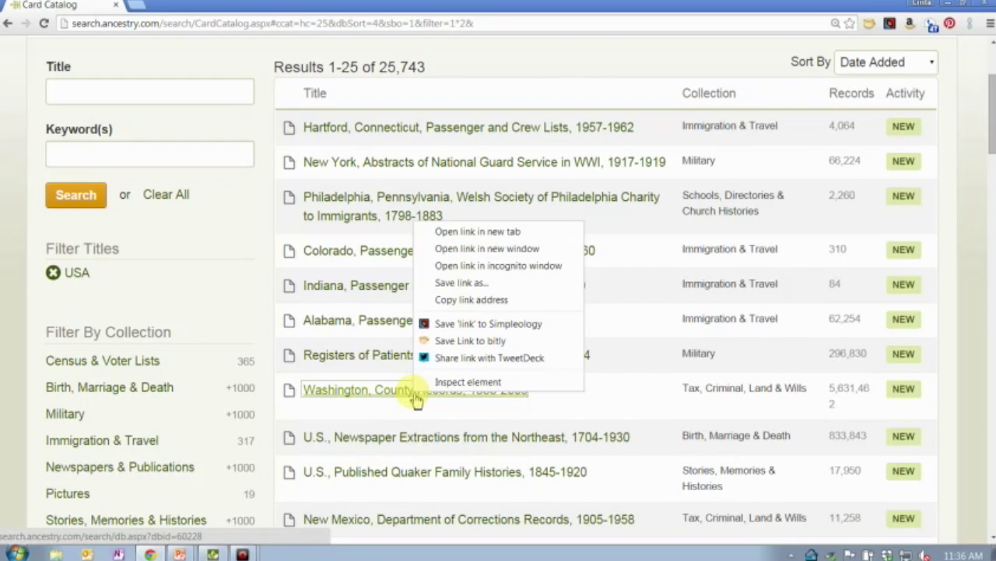
left_click(426, 222)
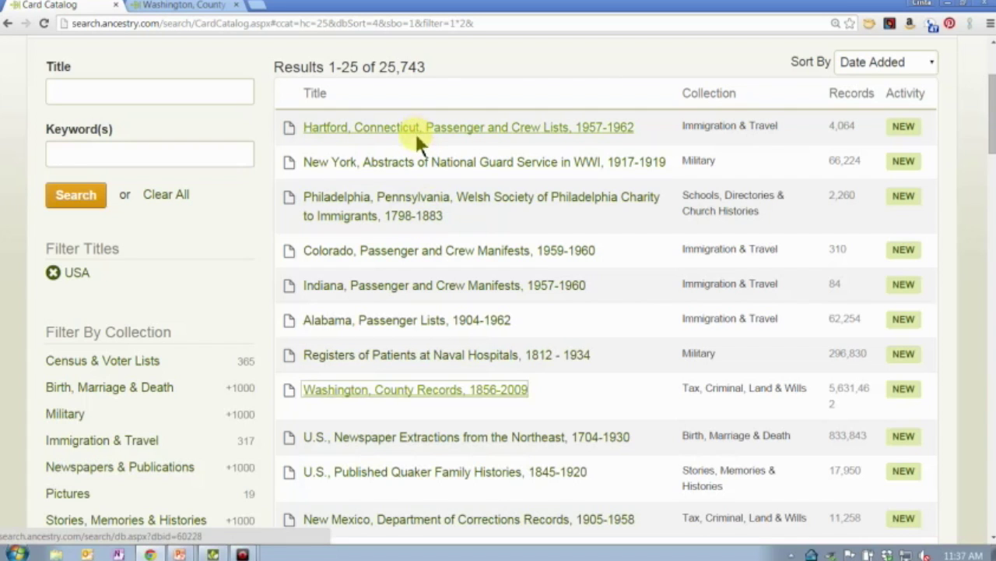
left_click(184, 7)
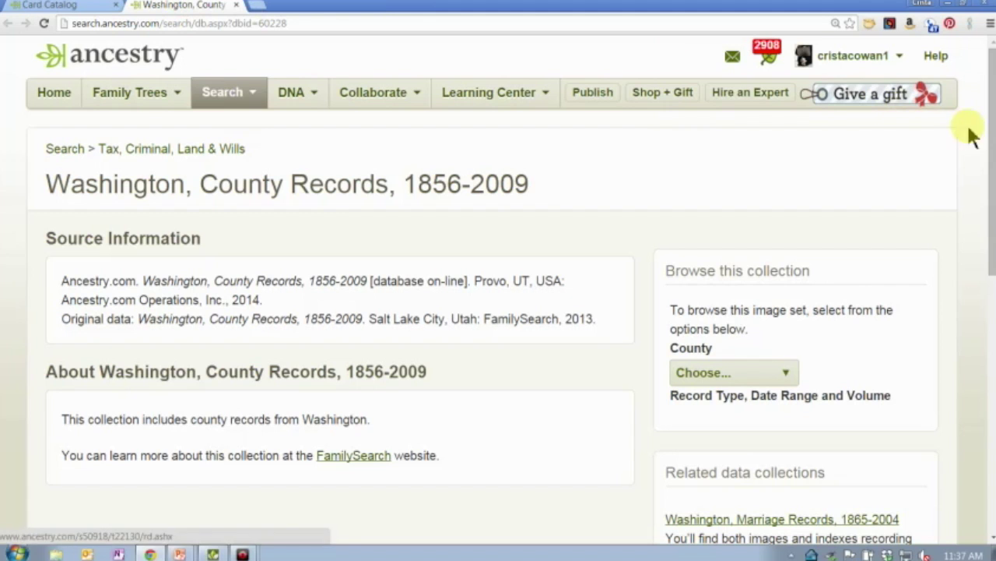
Step: Choose Spokane as the county to browse in the Washington collection and display its record types, date ranges and volumes
left_click_drag(993, 136, 992, 165)
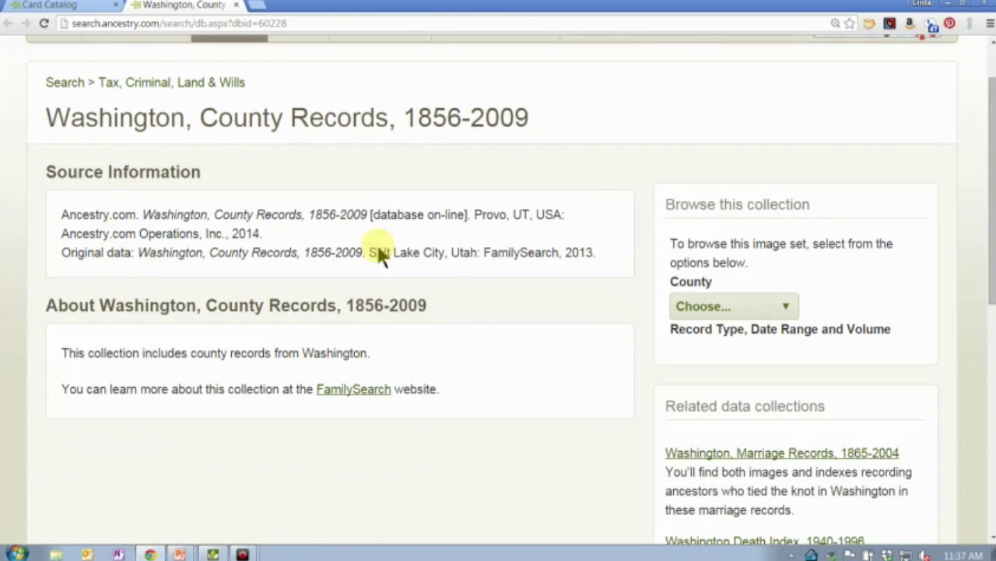
left_click(784, 307)
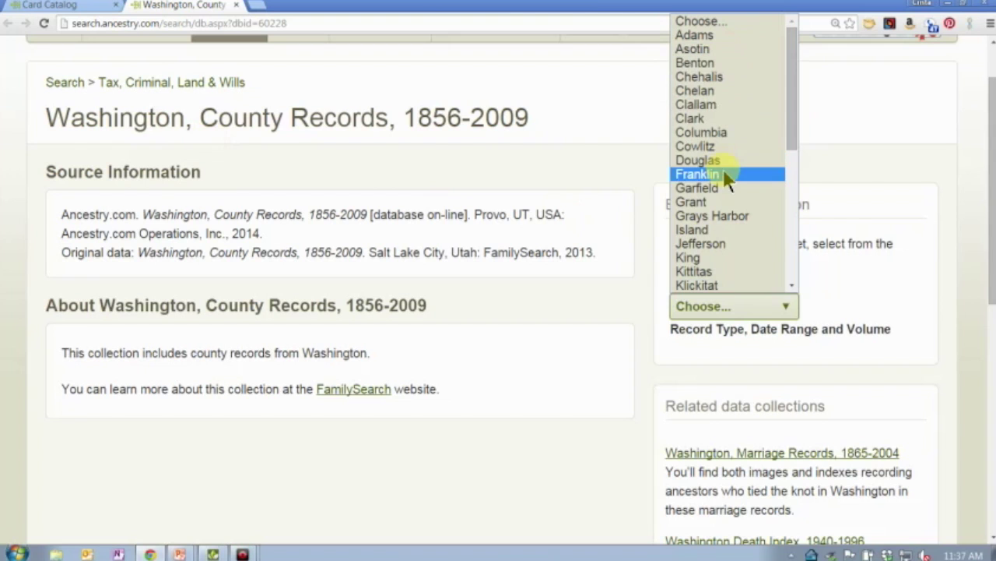
left_click(792, 241)
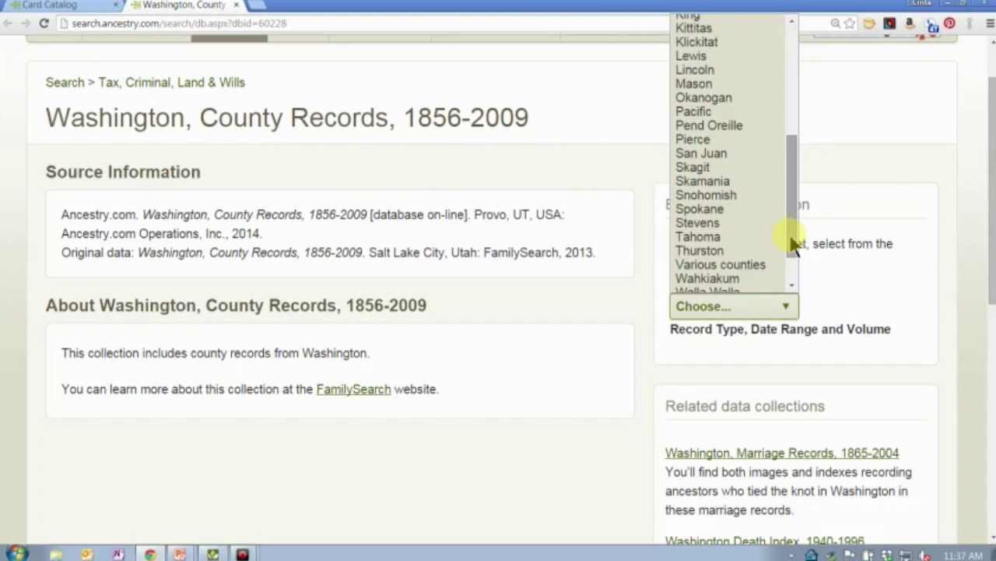
left_click(723, 211)
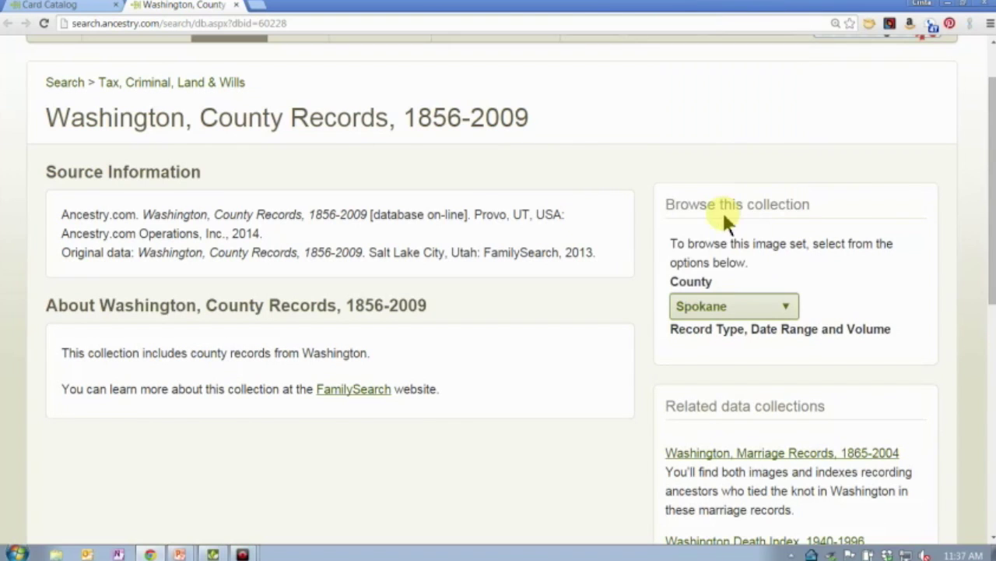
left_click(738, 314)
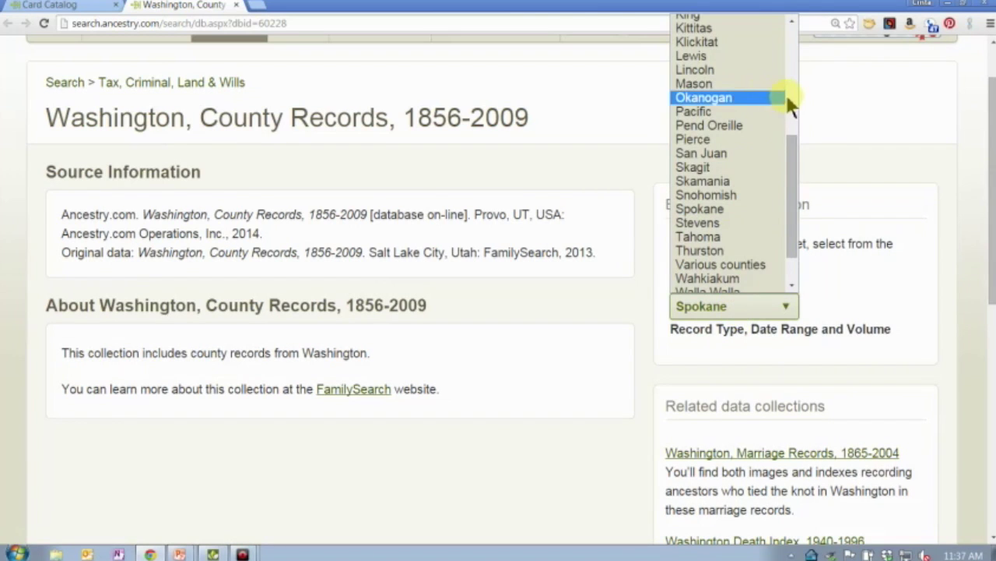
left_click(788, 94)
left_click(718, 22)
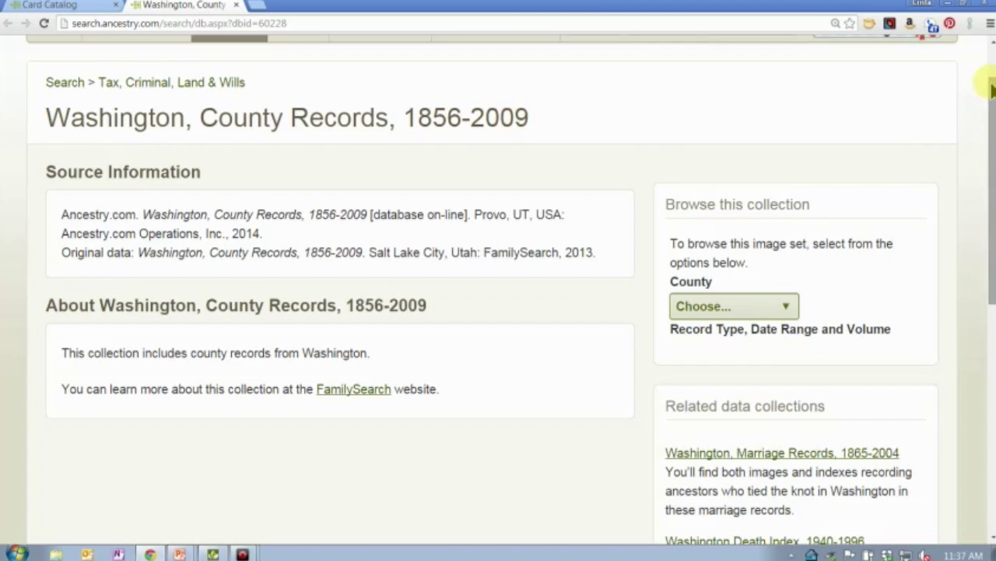
scroll(993, 74, "up", 1)
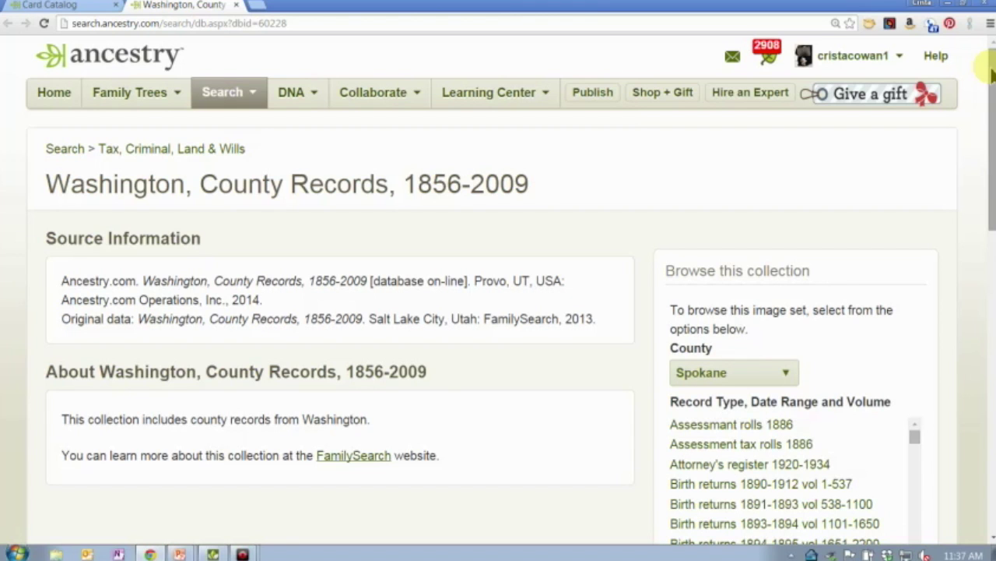
left_click_drag(993, 181, 993, 249)
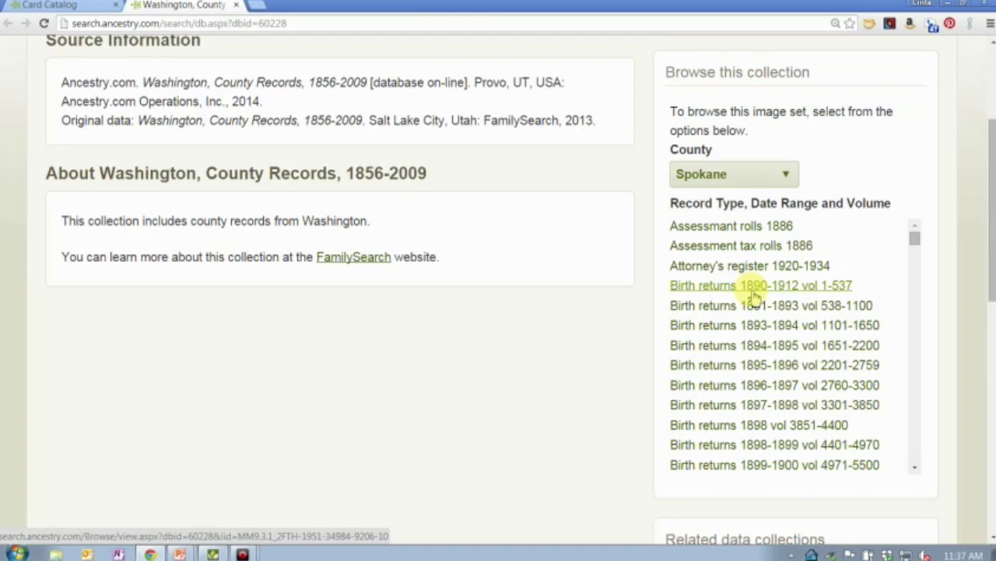
Step: Switch to Family Tree Maker and show the index of individuals beside the tree
key("alt+Tab")
key("alt+Tab")
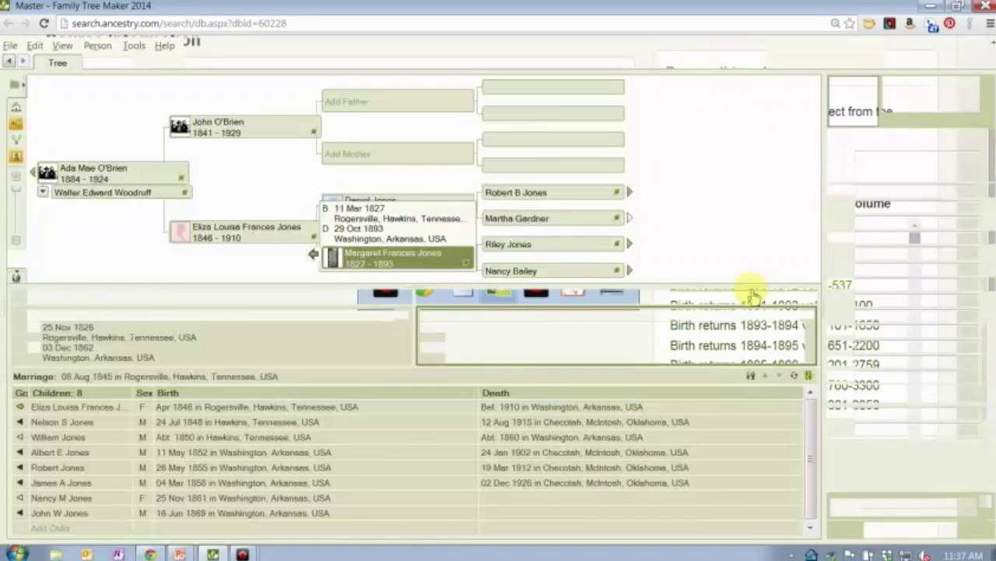
left_click(16, 84)
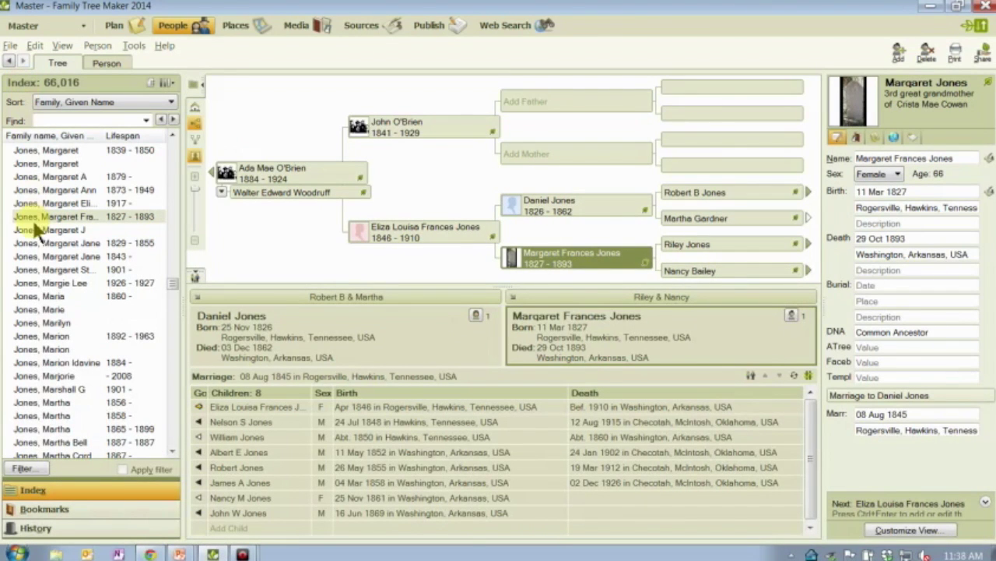
Step: Filter the index of individuals to those whose Any Fact Places contains "Spokane"
left_click(22, 470)
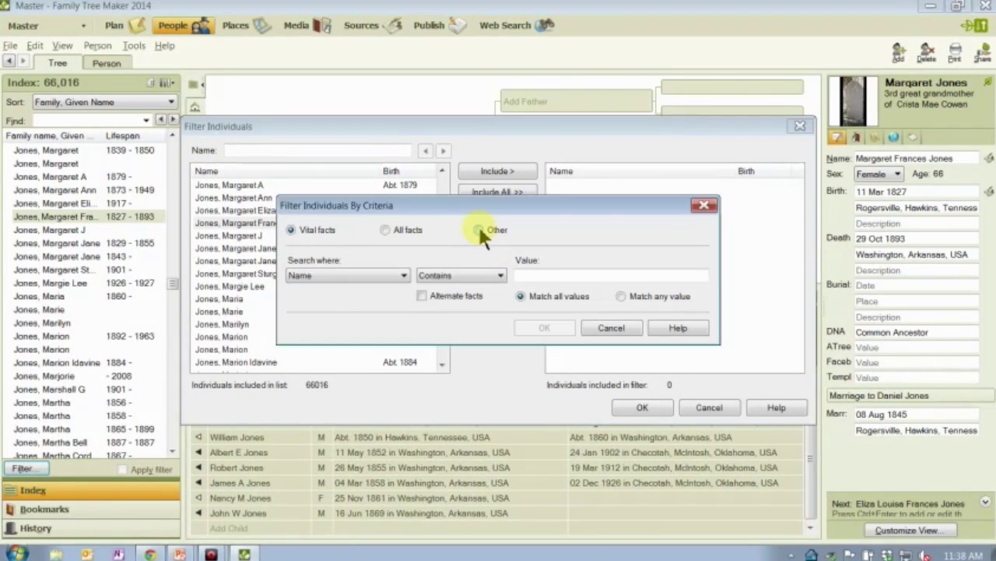
left_click(478, 231)
left_click(384, 272)
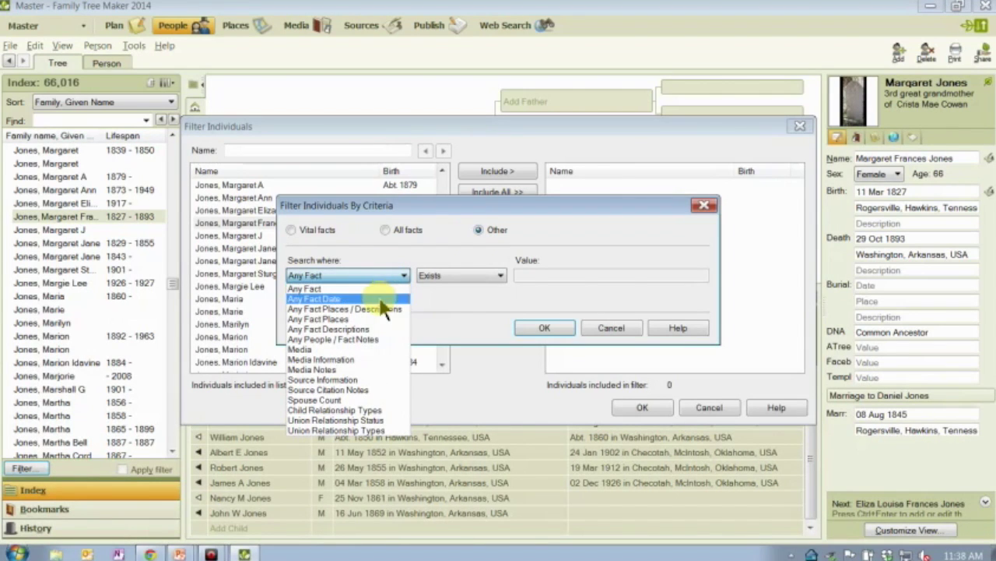
left_click(343, 320)
left_click(521, 275)
type("Spokane")
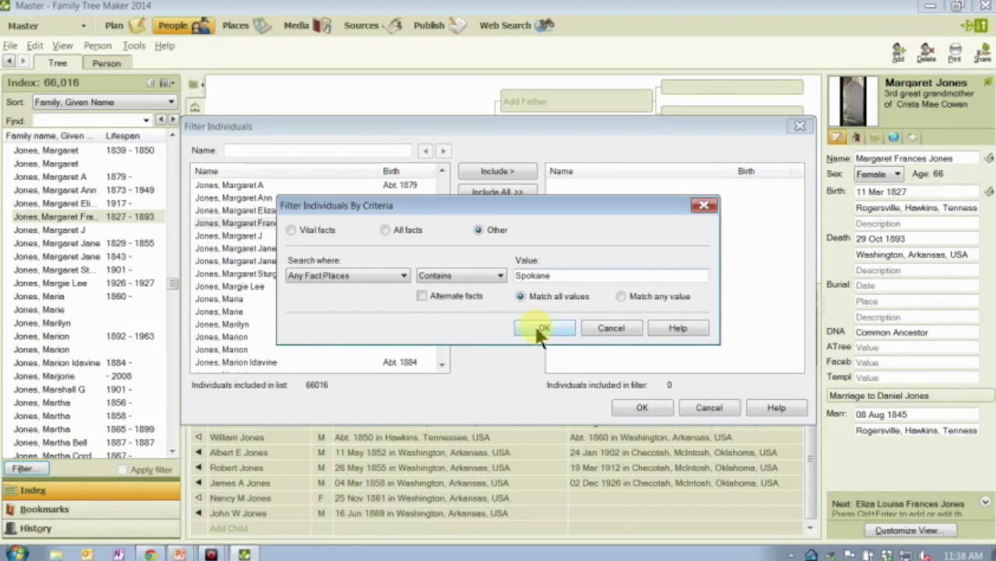
left_click(537, 328)
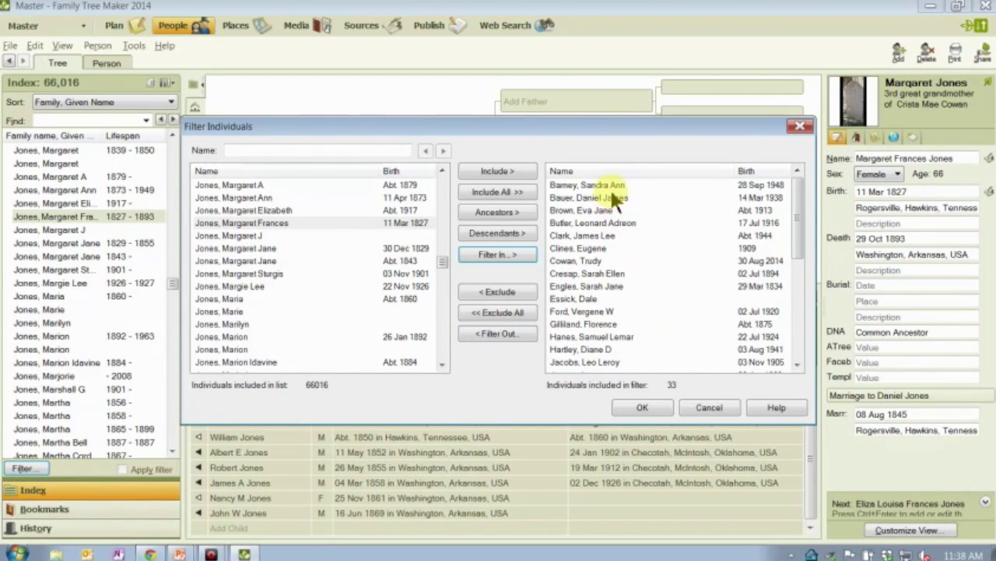
left_click(642, 408)
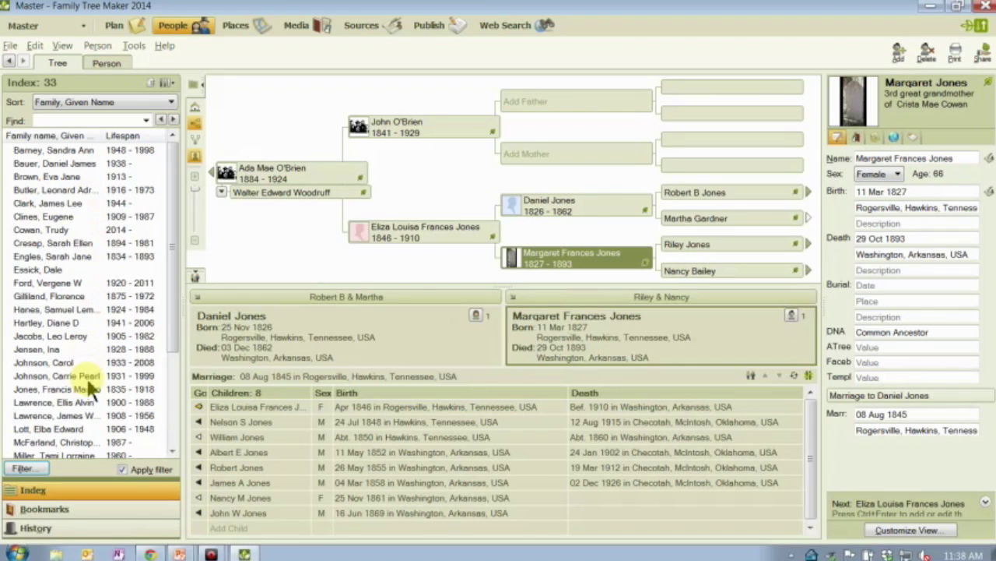
Step: View the filtered woman who lived 1894–1981, switch to the browser, and look through Spokane's birth and death records for matching dates
left_click(53, 243)
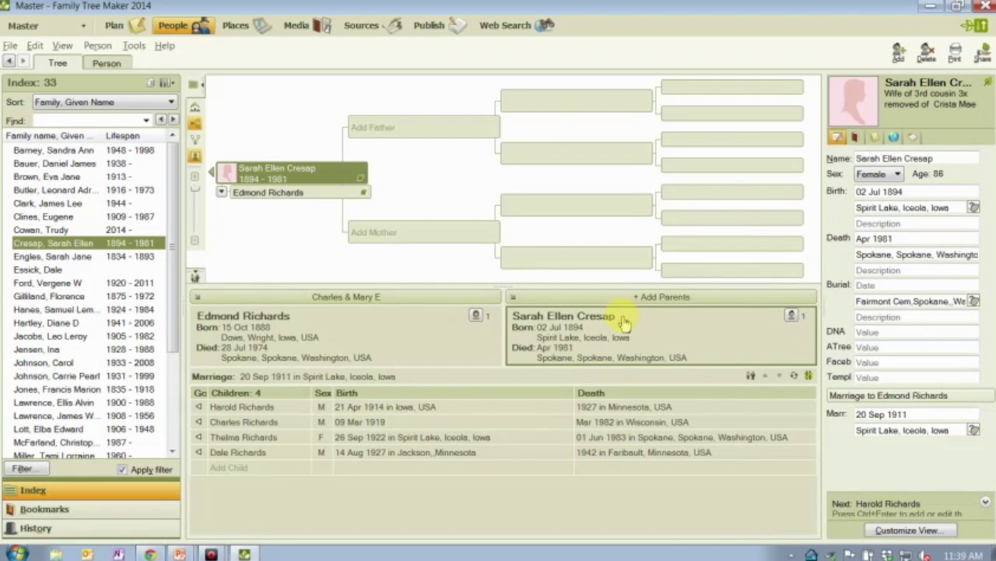
key("alt+Tab")
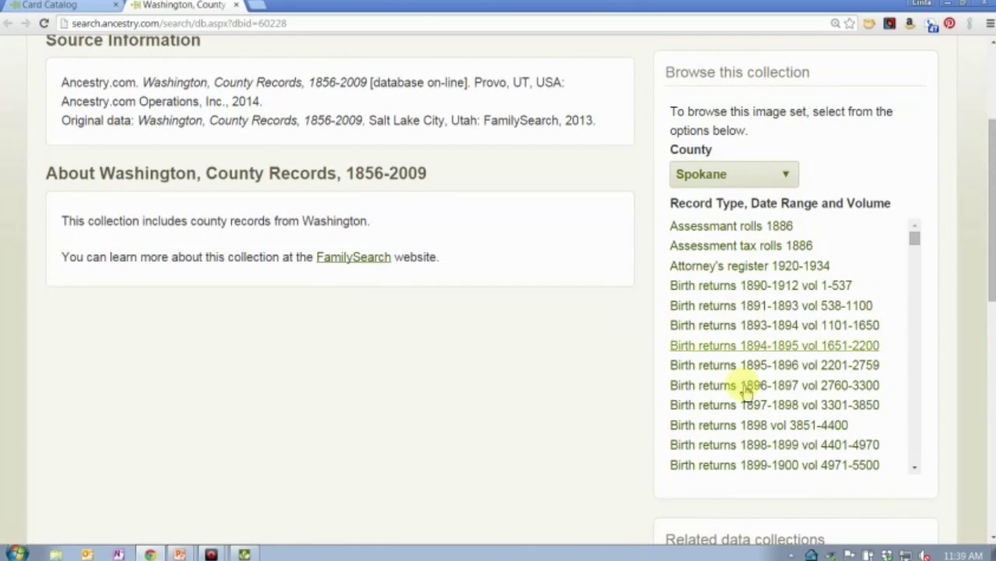
left_click(915, 423)
left_click(915, 423)
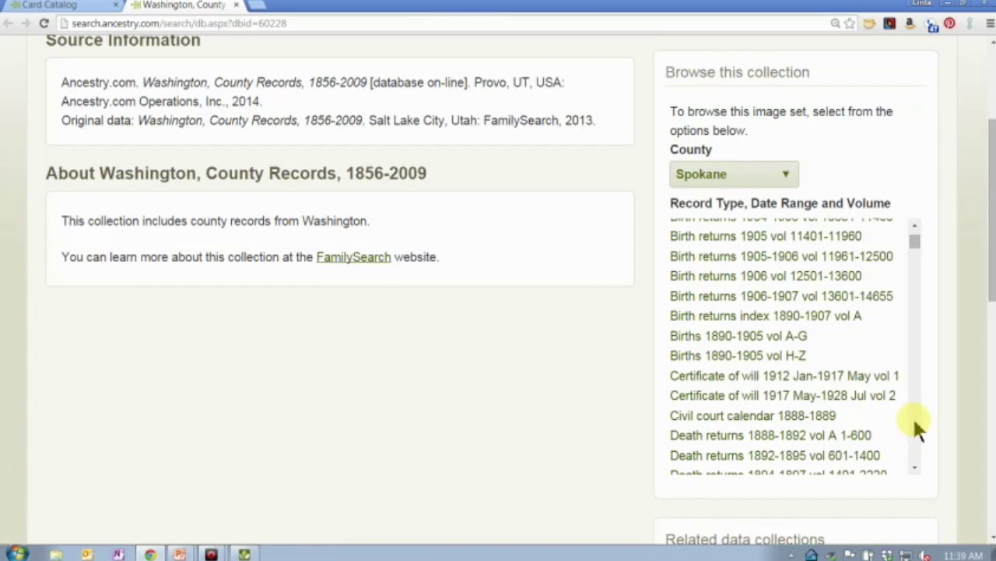
left_click(916, 424)
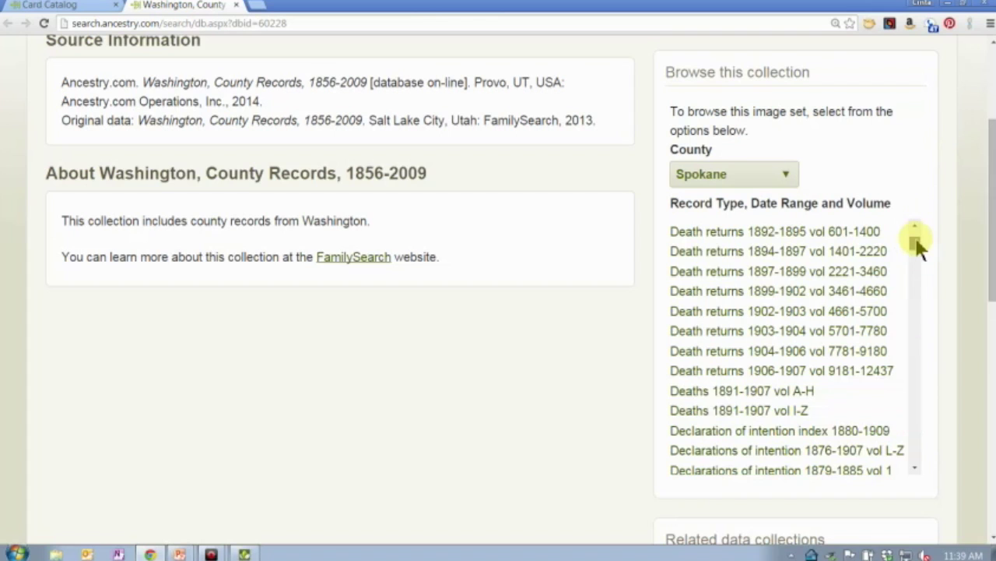
left_click_drag(915, 240, 915, 231)
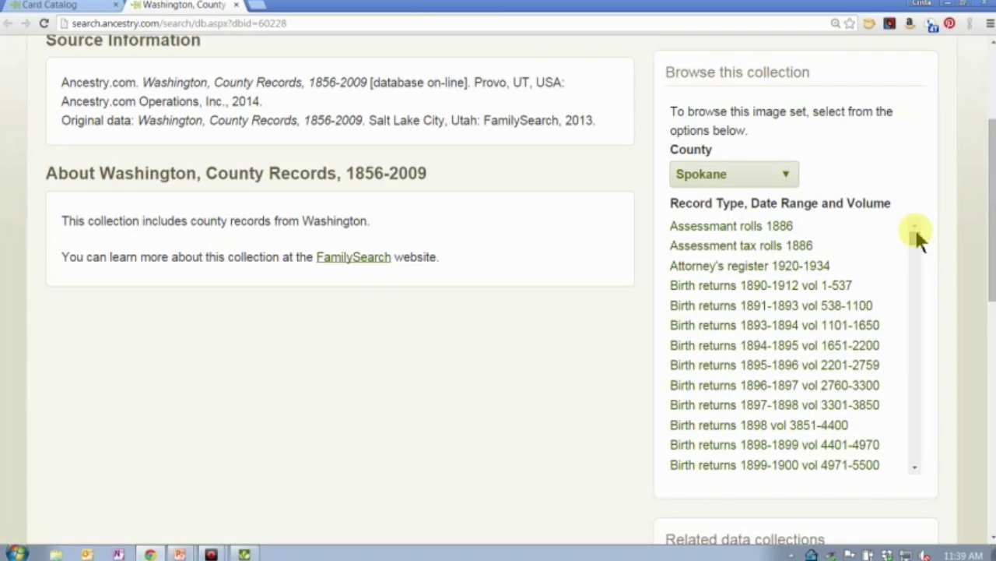
left_click_drag(987, 252, 989, 167)
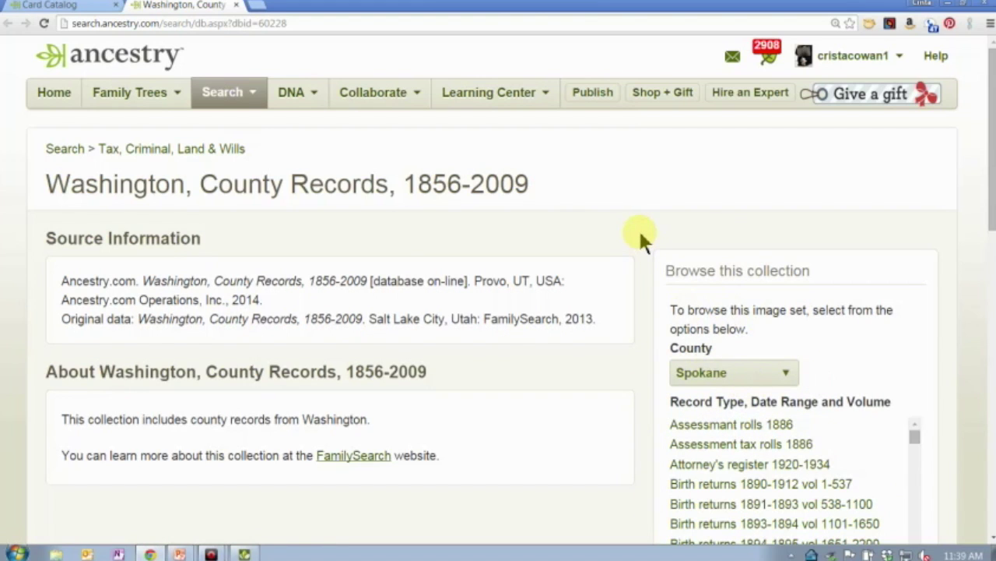
Step: Switch back to Family Tree Maker, turn off the applied index filter, and exclude all individuals from it
key("alt+Tab")
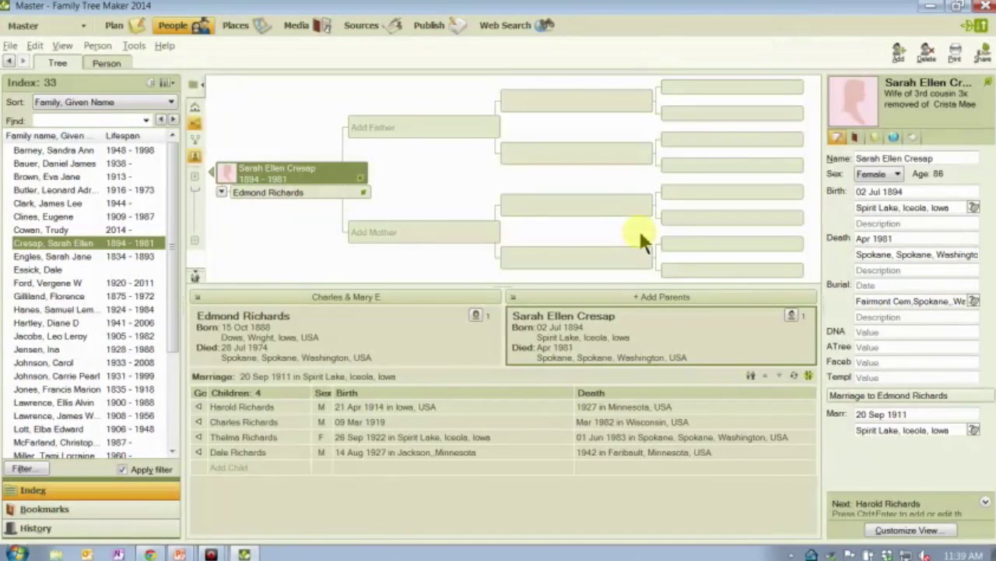
left_click(123, 468)
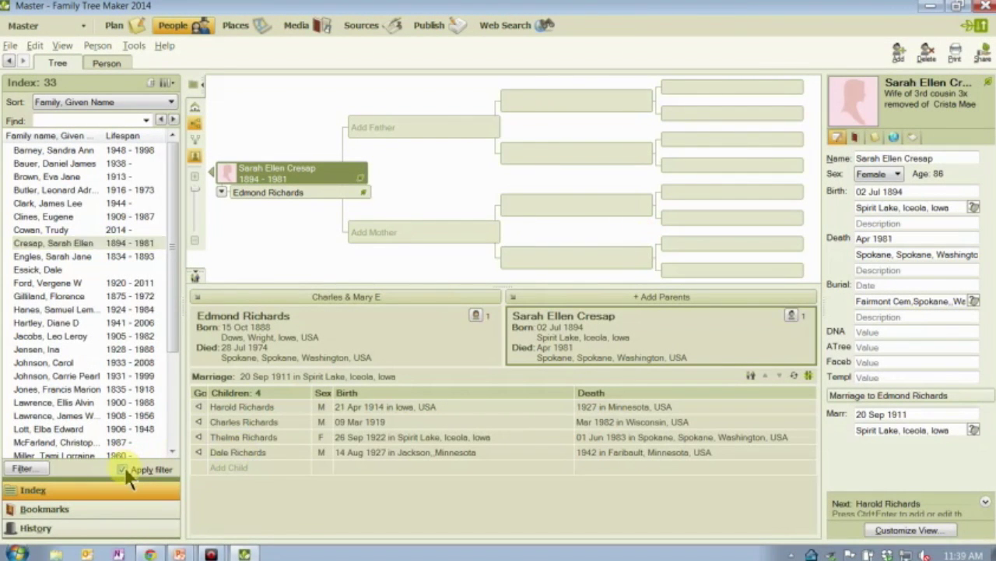
left_click(22, 468)
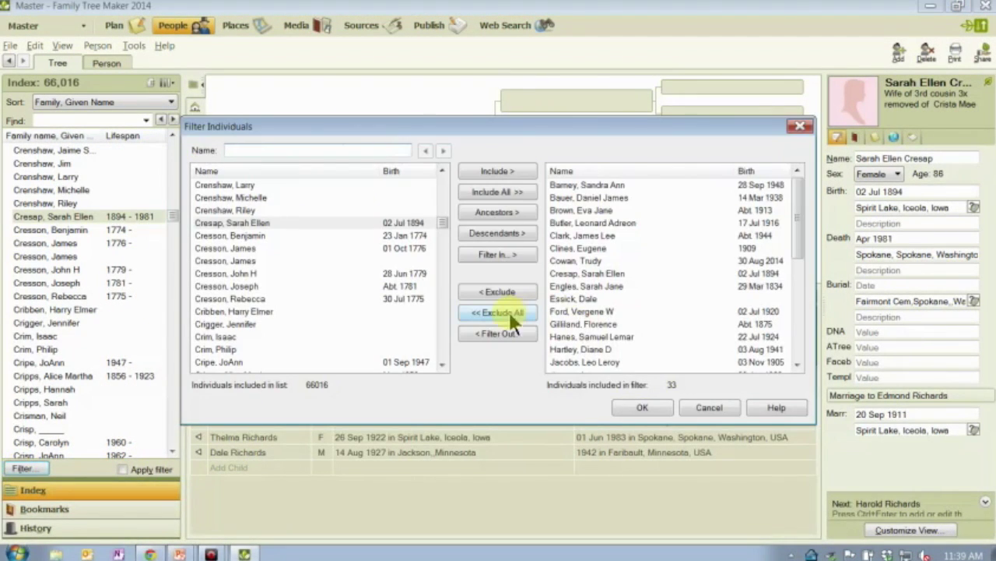
left_click(503, 333)
left_click(606, 327)
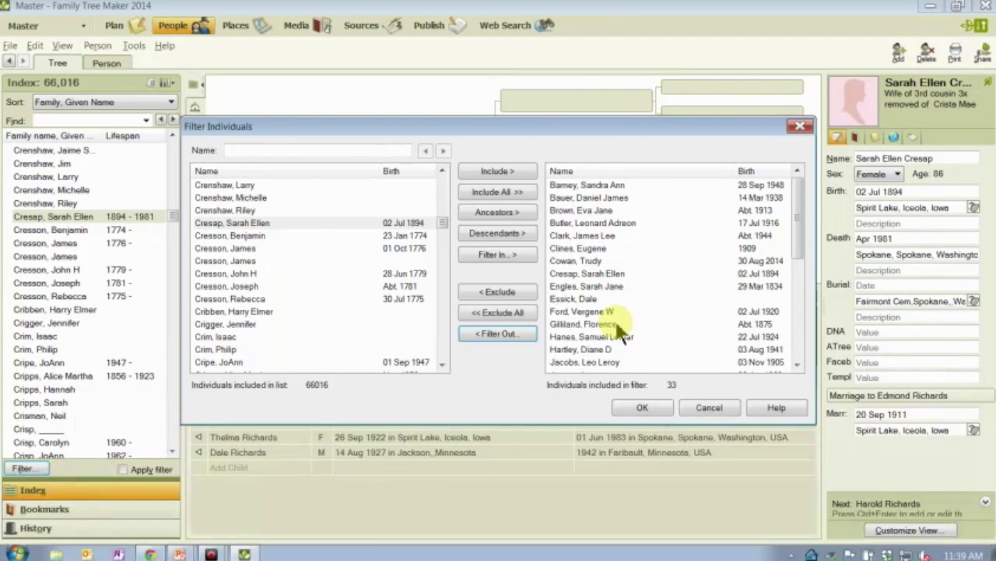
left_click(505, 311)
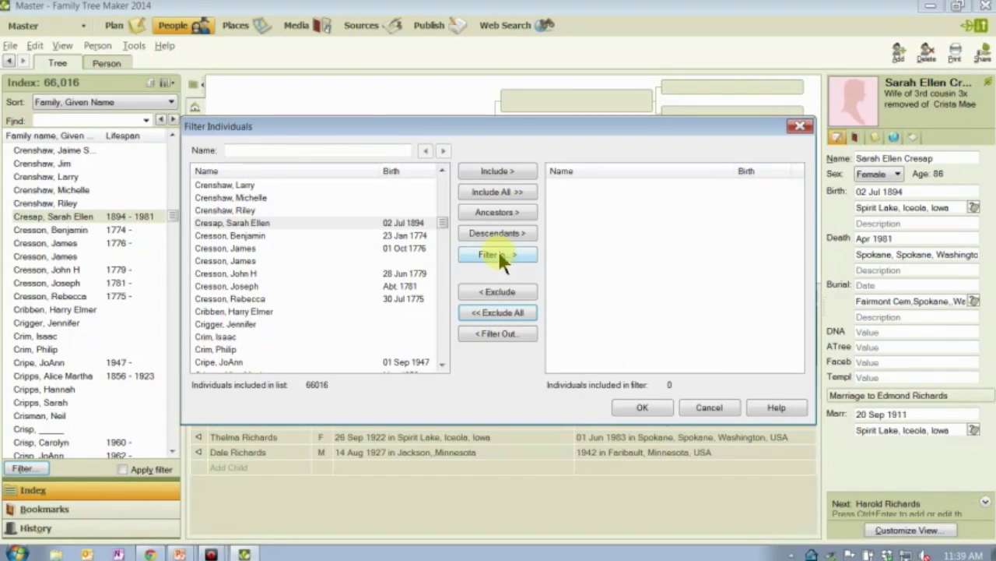
Step: Include in the filter all individuals whose Any Fact Places contains "Virginia"
left_click(499, 255)
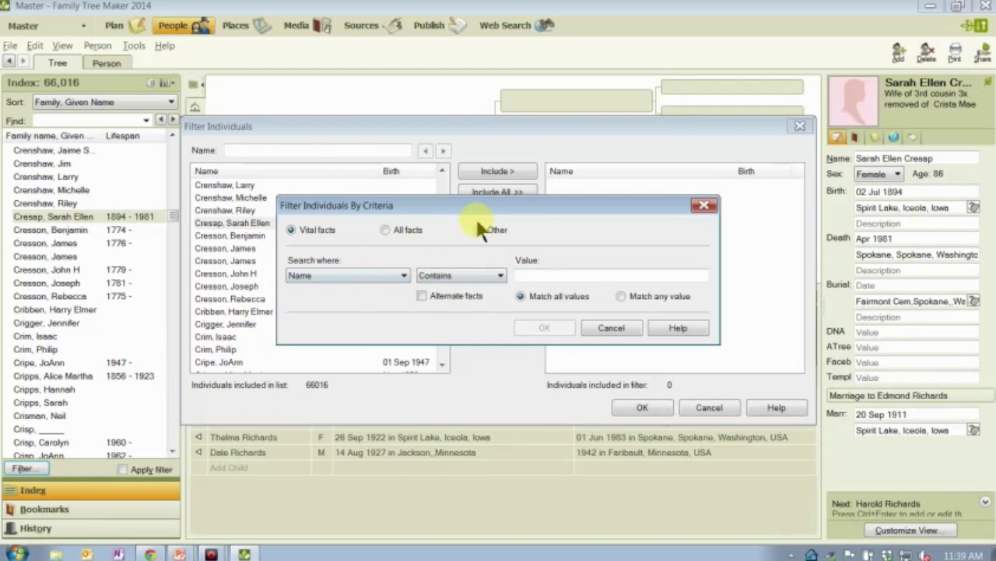
left_click(478, 229)
left_click(363, 277)
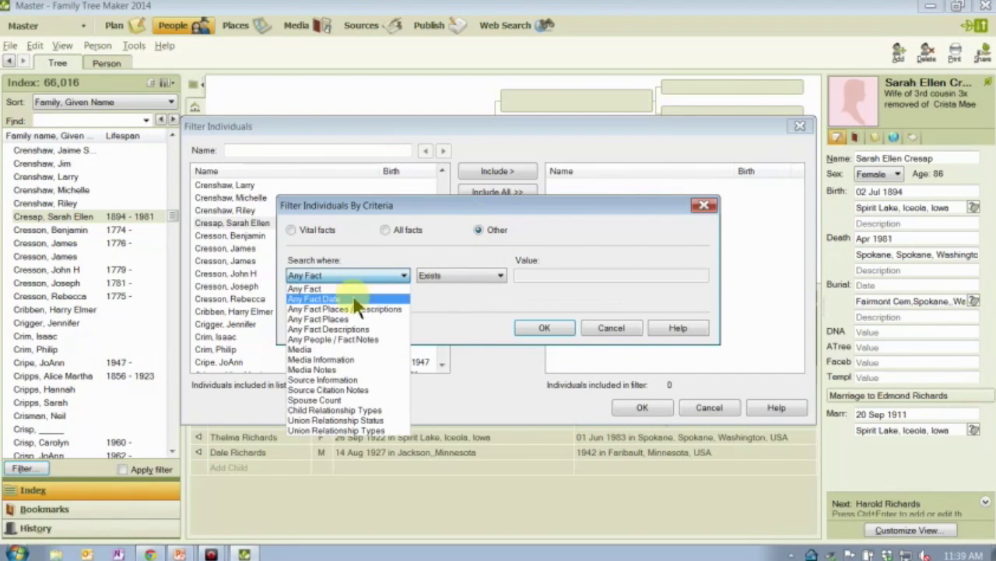
left_click(355, 319)
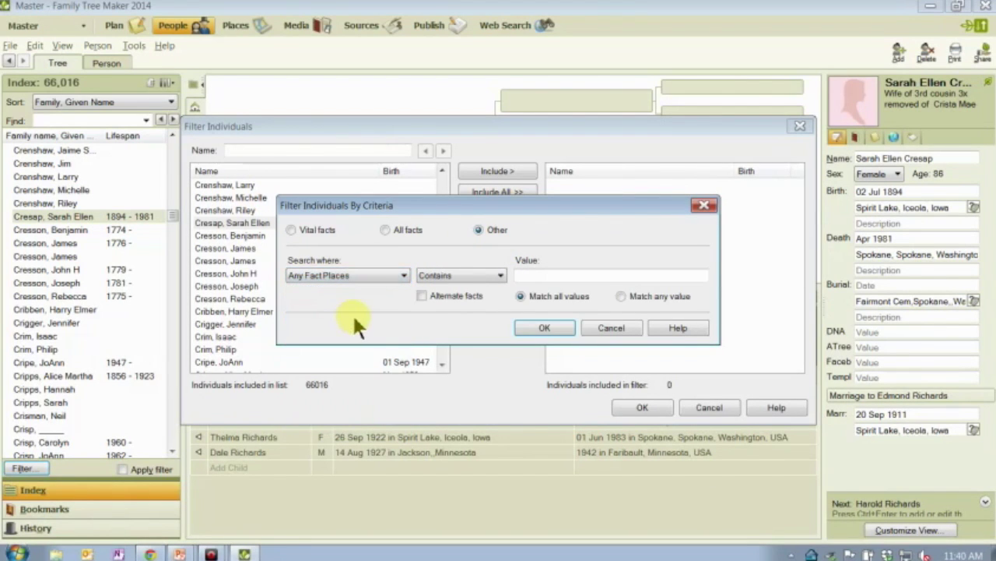
left_click(536, 274)
type("Virginia")
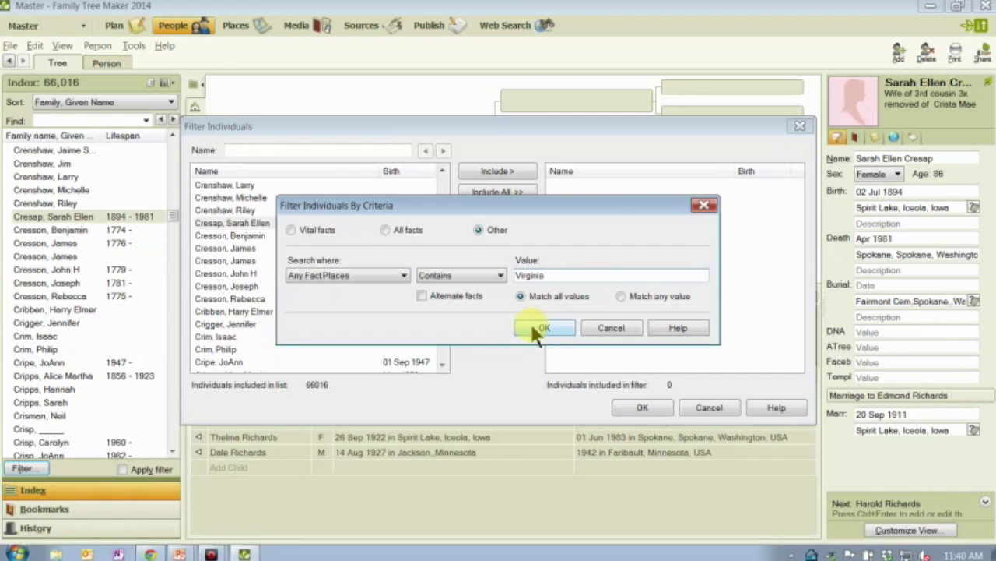
left_click(534, 330)
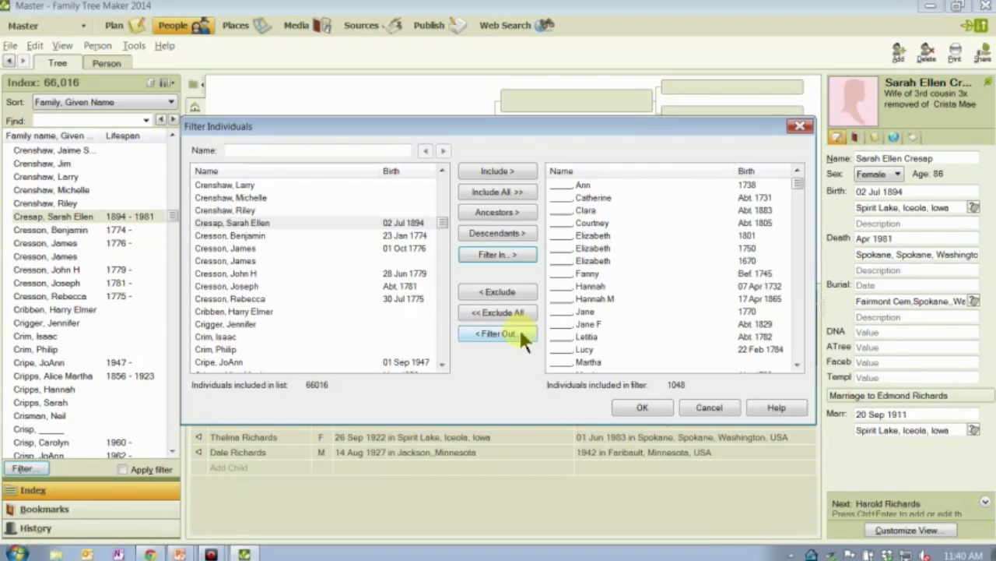
Step: Switch to the PowerPoint slideshow and advance to the "Have a Topic You Would Like Discussed?" slide
key("alt")
key("alt+Tab")
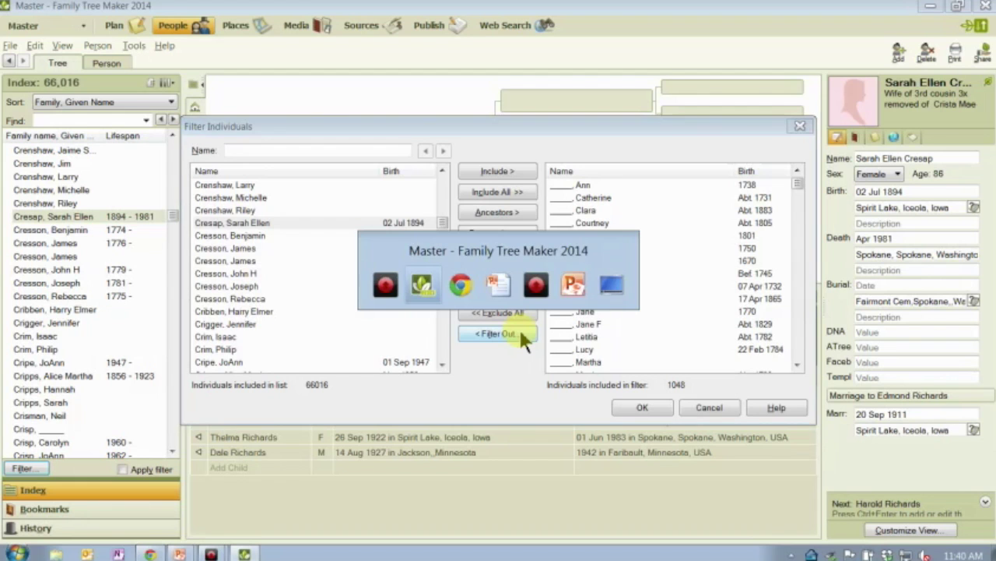
key("alt+Tab")
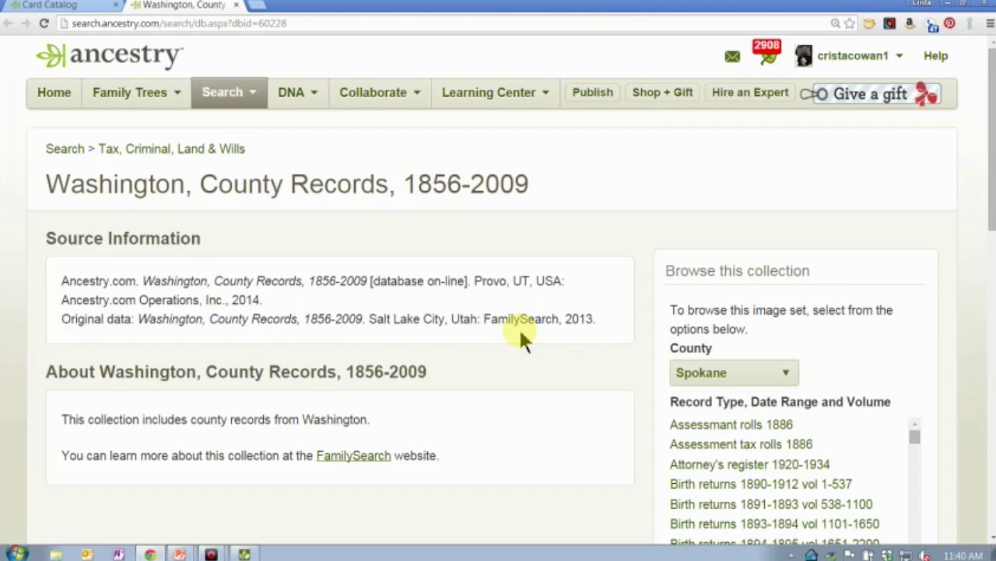
key("alt+Tab")
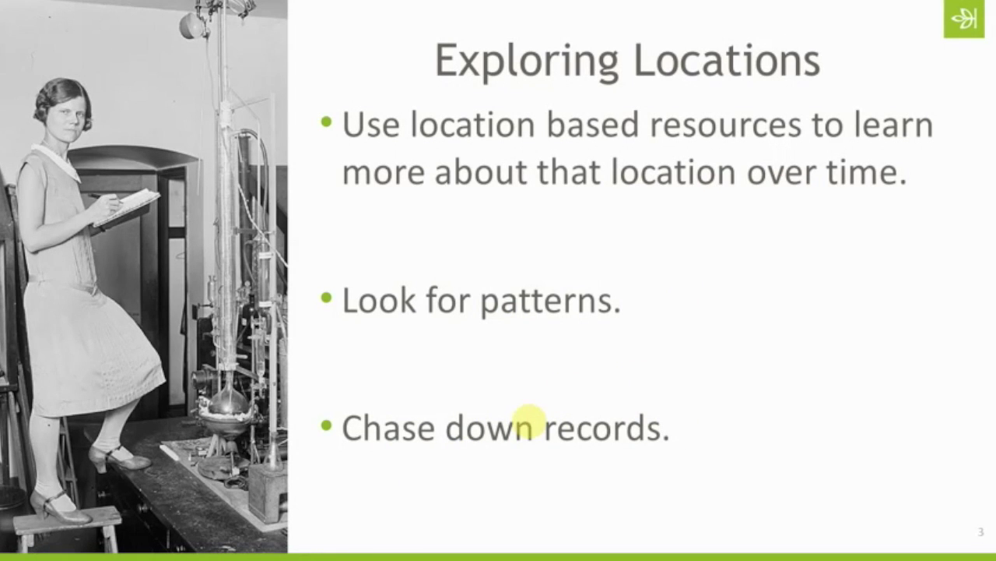
left_click(752, 311)
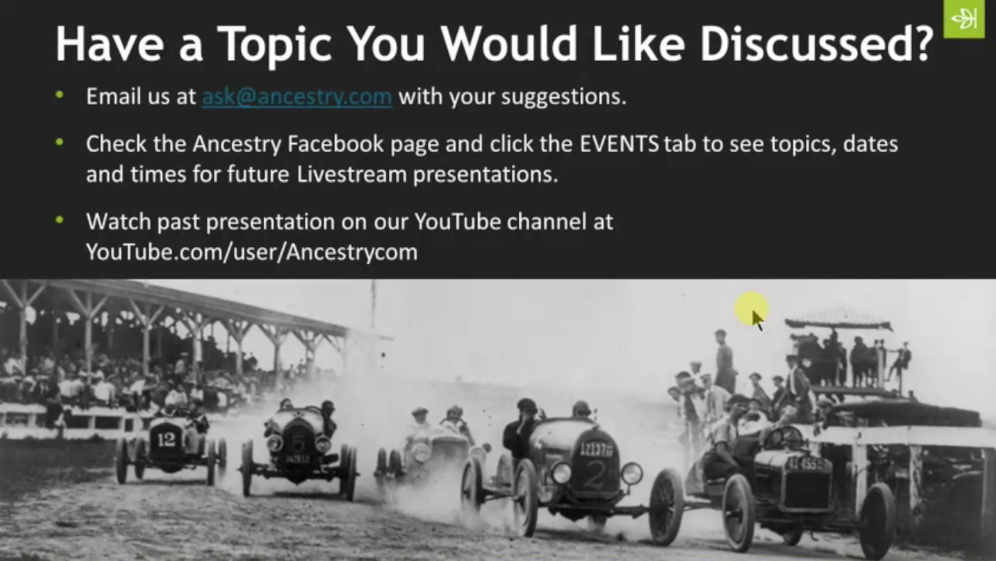